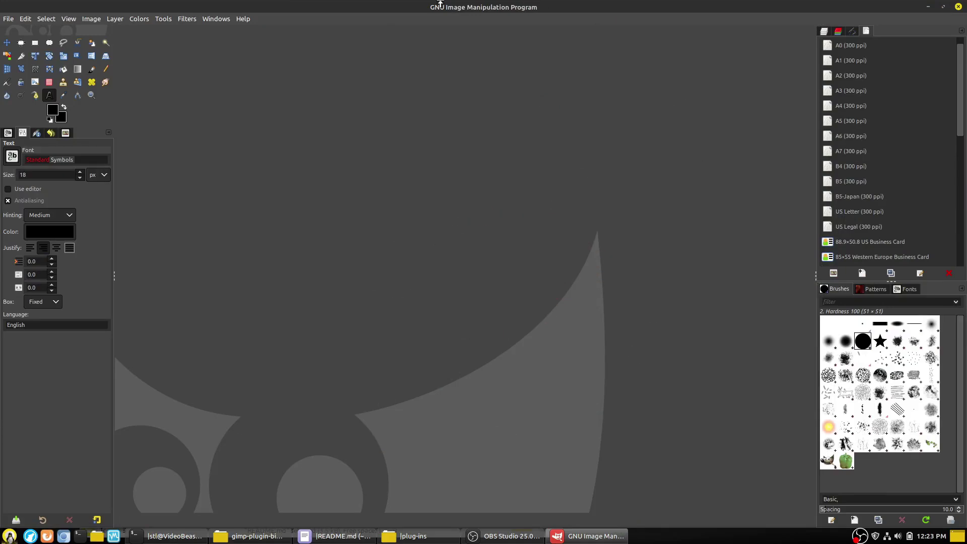
Open GIMP Preferences from the Edit menu and expand the Folders section.
{"action": "left_click", "coordinate": [50, 19]}
{"action": "mouse_move", "coordinate": [42, 28]}
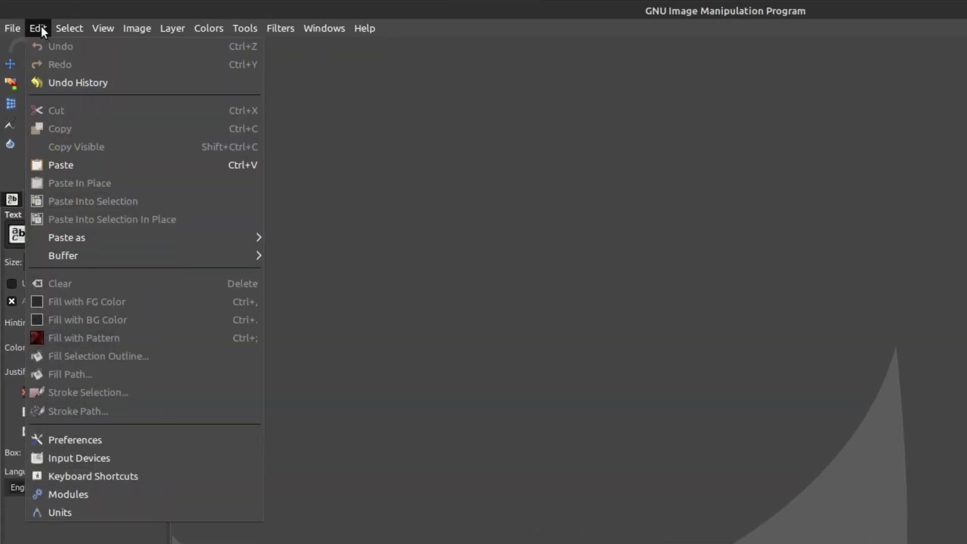
{"action": "left_click", "coordinate": [74, 436]}
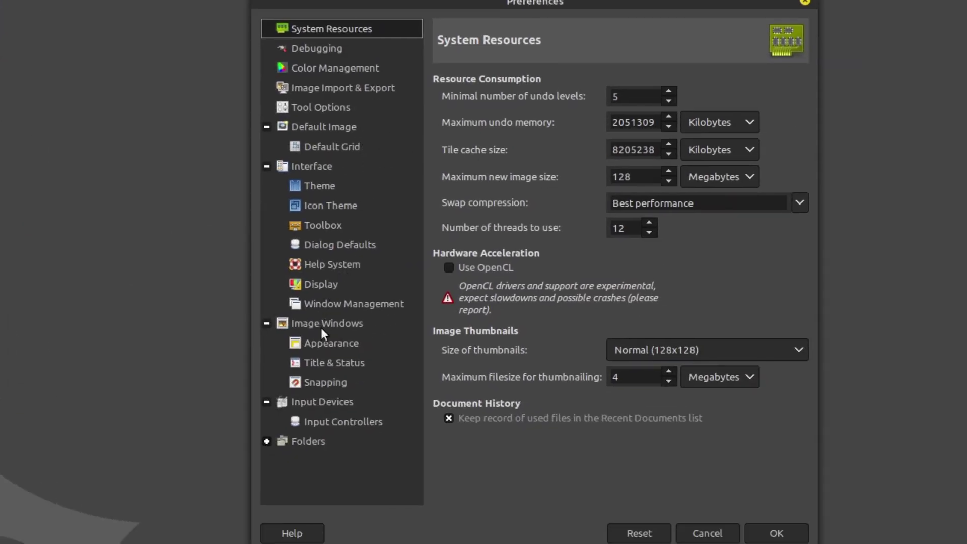
{"action": "left_click", "coordinate": [293, 441]}
{"action": "left_click", "coordinate": [266, 441]}
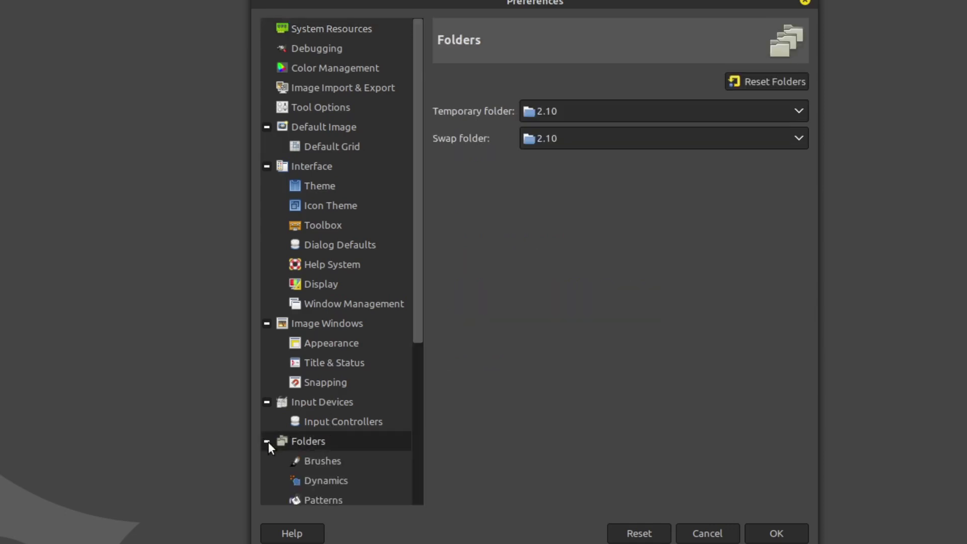
View the Brushes, Dynamics and Plug-ins folder locations.
{"action": "scroll", "coordinate": [360, 416], "scroll_direction": "down", "scroll_amount": 3}
{"action": "scroll", "coordinate": [359, 414], "scroll_direction": "down", "scroll_amount": 1}
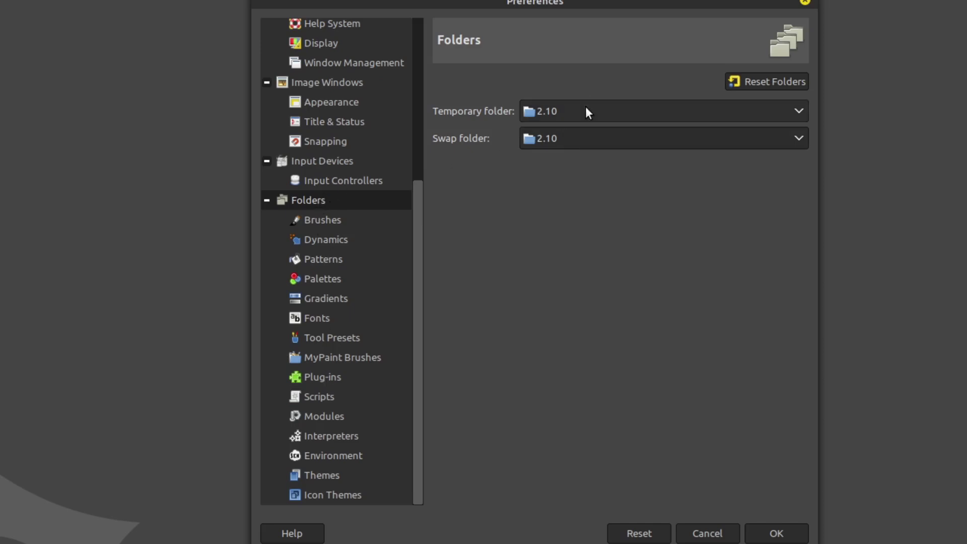
{"action": "left_click", "coordinate": [325, 220]}
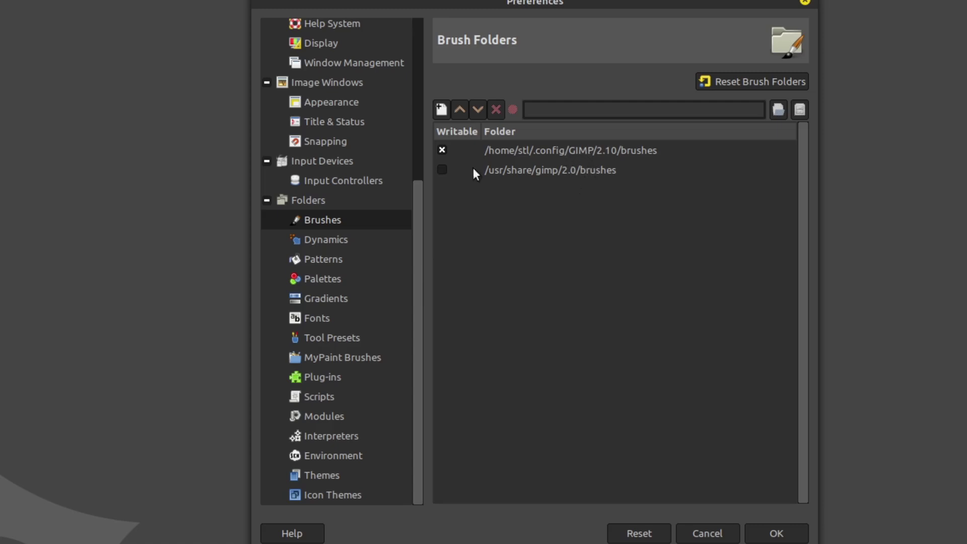
{"action": "left_click", "coordinate": [328, 241]}
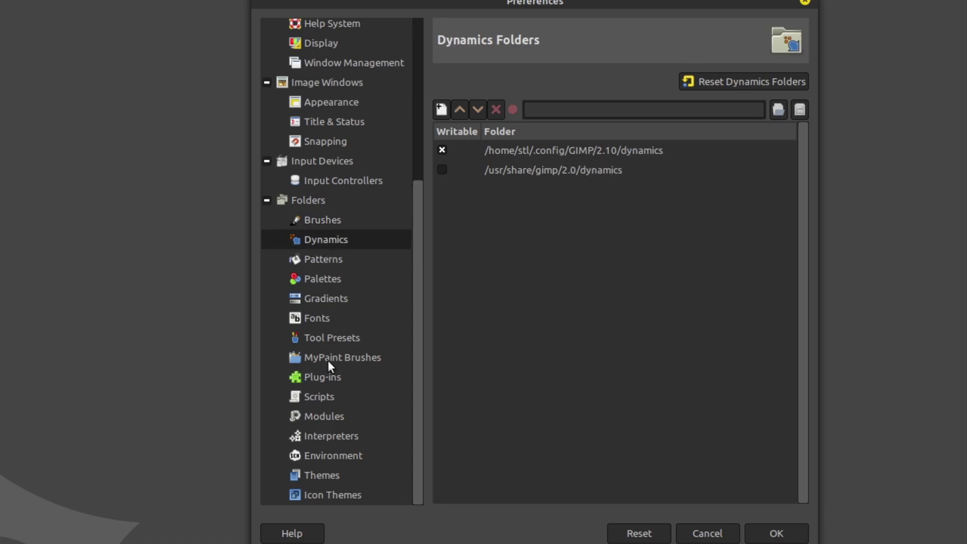
{"action": "left_click", "coordinate": [325, 376]}
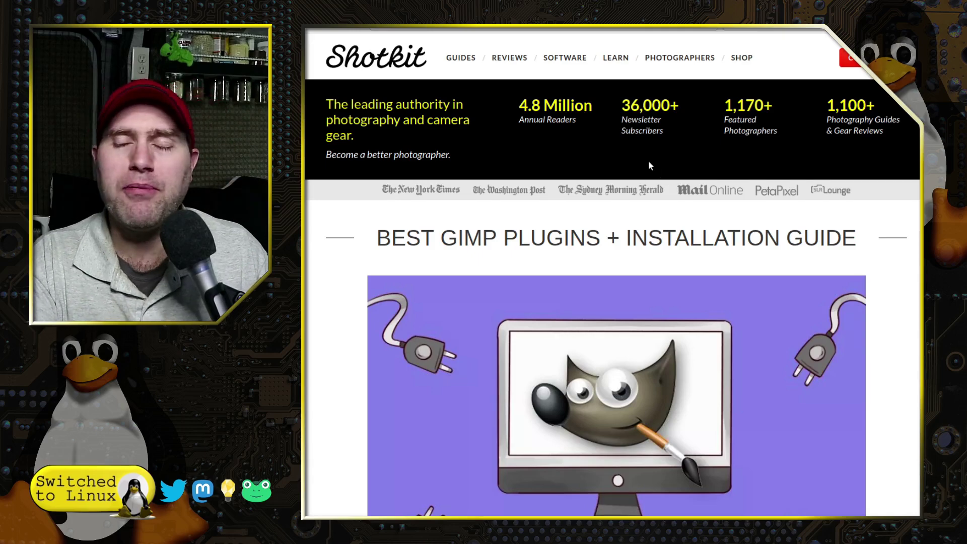
Scroll the Shotkit article past the Linux plugin paths to the Automatic Method install instructions.
{"action": "scroll", "coordinate": [649, 161], "scroll_direction": "down", "scroll_amount": 3}
{"action": "scroll", "coordinate": [649, 165], "scroll_direction": "down", "scroll_amount": 6}
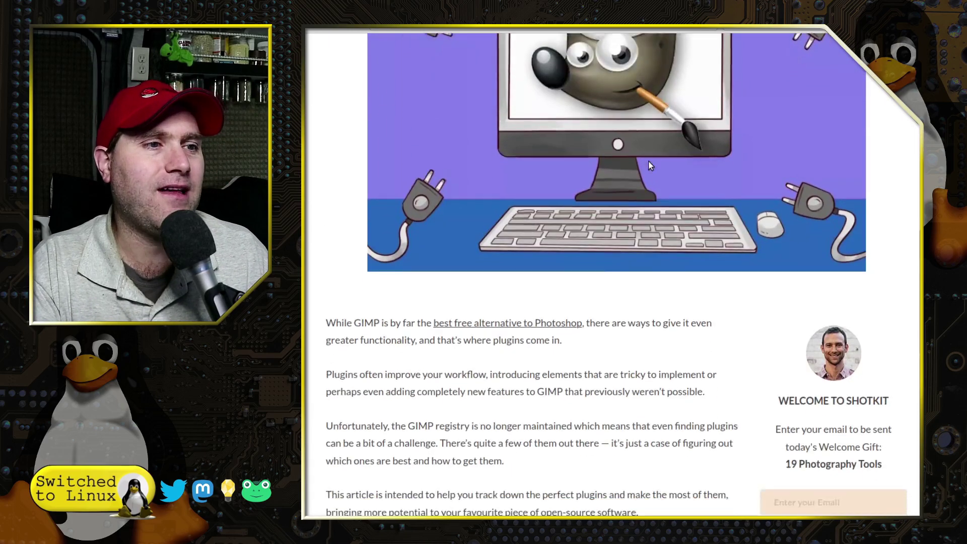
{"action": "scroll", "coordinate": [445, 90], "scroll_direction": "down", "scroll_amount": 5}
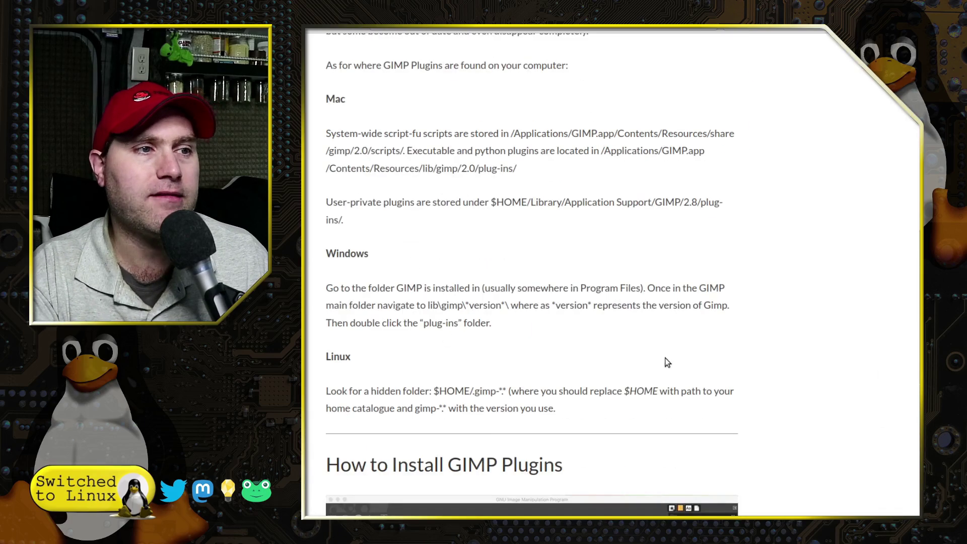
{"action": "scroll", "coordinate": [763, 363], "scroll_direction": "down", "scroll_amount": 2}
{"action": "scroll", "coordinate": [777, 278], "scroll_direction": "down", "scroll_amount": 2}
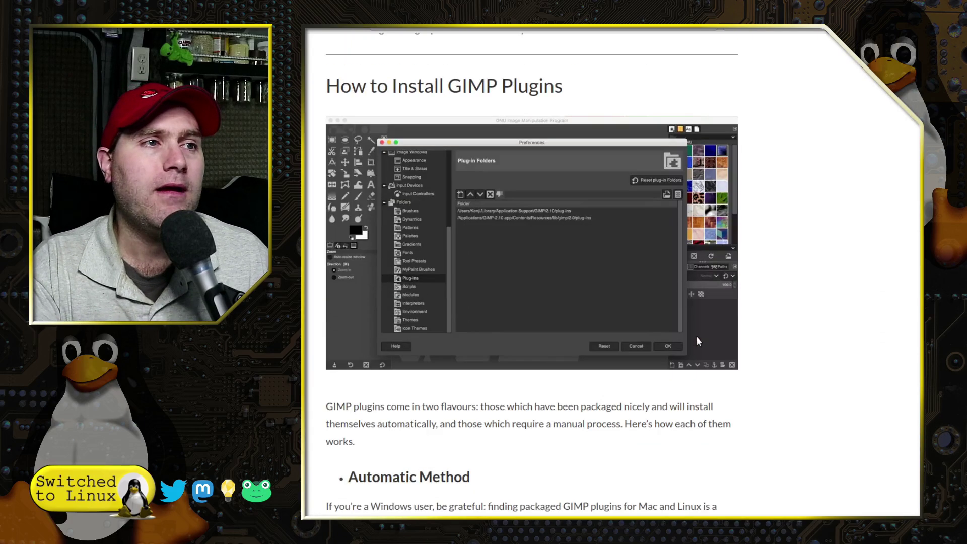
{"action": "scroll", "coordinate": [777, 279], "scroll_direction": "up", "scroll_amount": 3}
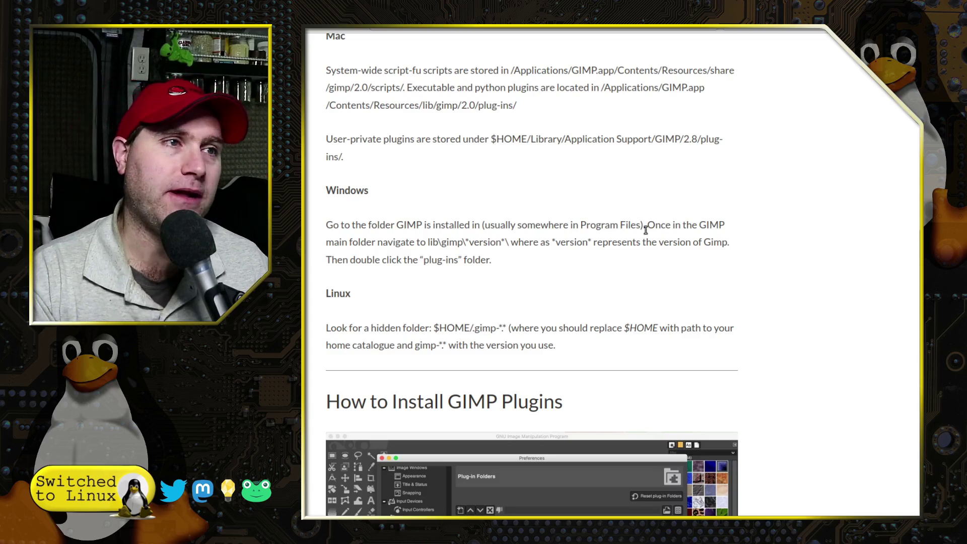
{"action": "scroll", "coordinate": [701, 279], "scroll_direction": "down", "scroll_amount": 5}
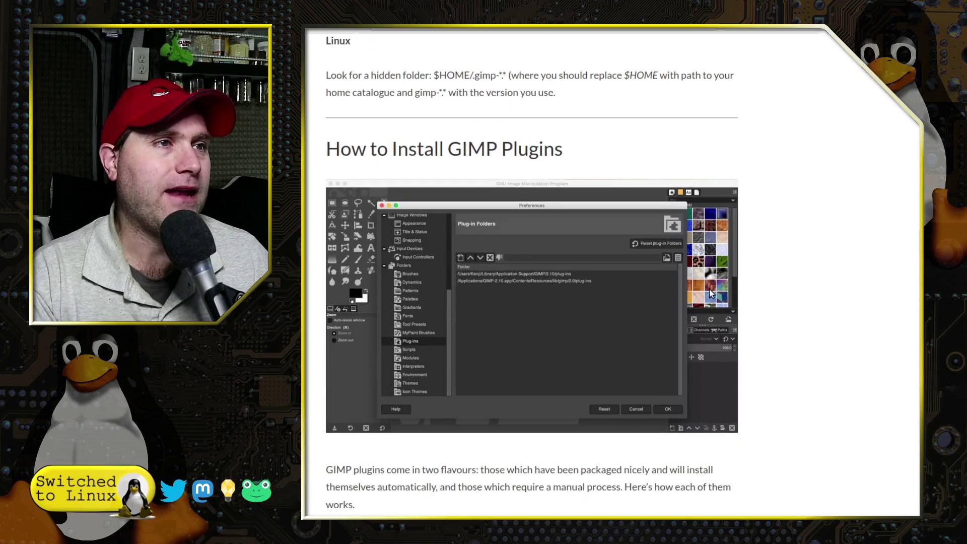
{"action": "scroll", "coordinate": [753, 266], "scroll_direction": "down", "scroll_amount": 5}
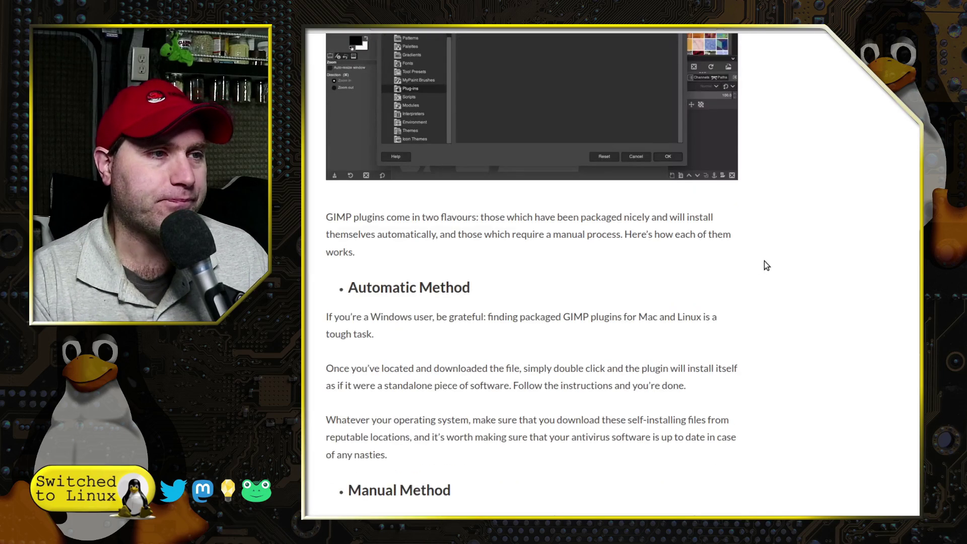
Scroll through the Manual Method steps down to the '20 Best GIMP Plugins of 2021' list.
{"action": "scroll", "coordinate": [764, 262], "scroll_direction": "down", "scroll_amount": 1}
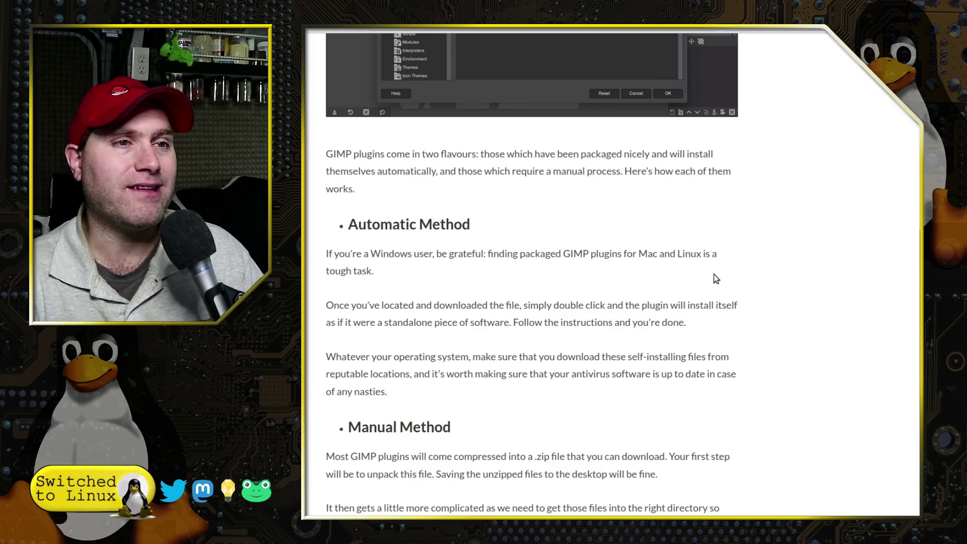
{"action": "scroll", "coordinate": [723, 283], "scroll_direction": "down", "scroll_amount": 6}
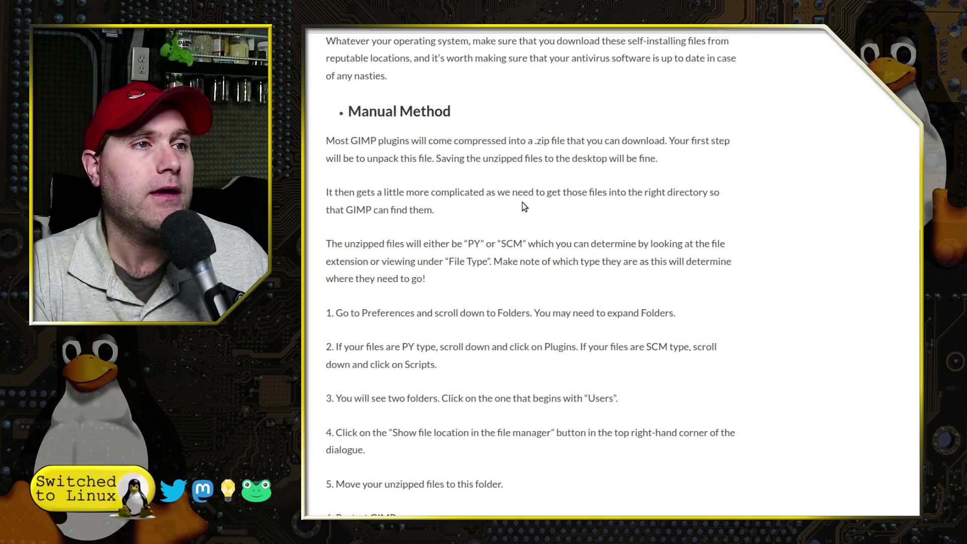
{"action": "scroll", "coordinate": [549, 214], "scroll_direction": "down", "scroll_amount": 4}
{"action": "scroll", "coordinate": [549, 213], "scroll_direction": "down", "scroll_amount": 2}
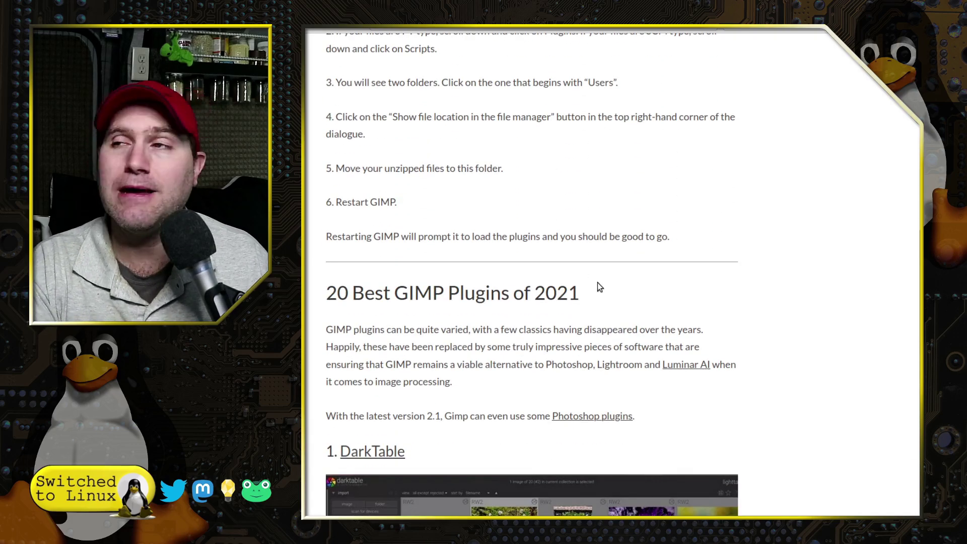
Scroll past the DarkTable and RawTherapee entries to the '3. G'MIC' section.
{"action": "scroll", "coordinate": [596, 282], "scroll_direction": "down", "scroll_amount": 1}
{"action": "scroll", "coordinate": [590, 281], "scroll_direction": "down", "scroll_amount": 2}
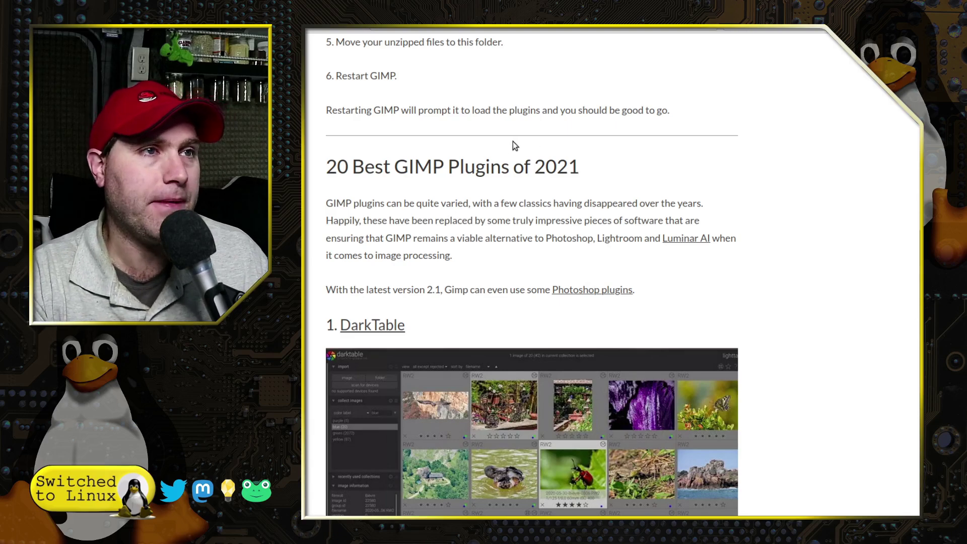
{"action": "scroll", "coordinate": [523, 167], "scroll_direction": "down", "scroll_amount": 4}
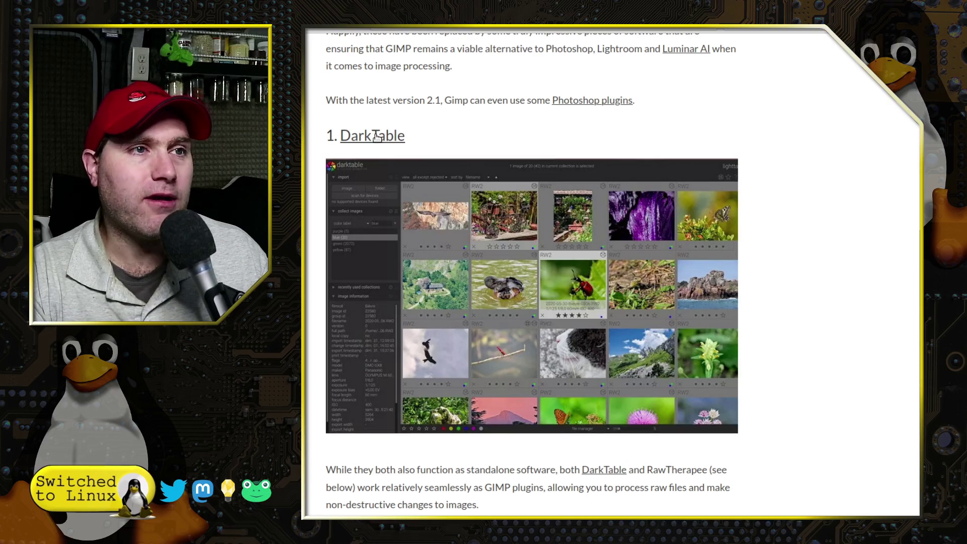
{"action": "scroll", "coordinate": [383, 226], "scroll_direction": "down", "scroll_amount": 5}
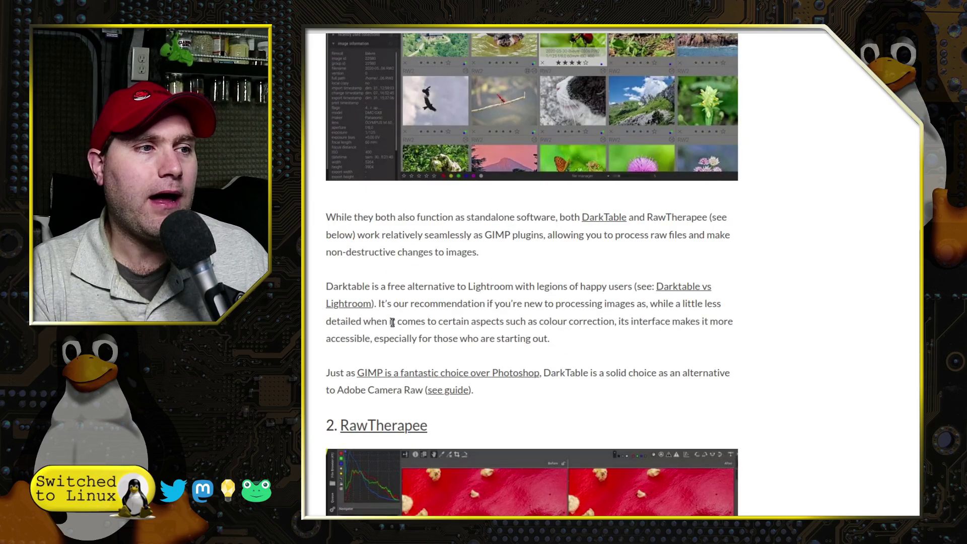
{"action": "scroll", "coordinate": [474, 363], "scroll_direction": "up", "scroll_amount": 5}
{"action": "scroll", "coordinate": [543, 309], "scroll_direction": "up", "scroll_amount": 1}
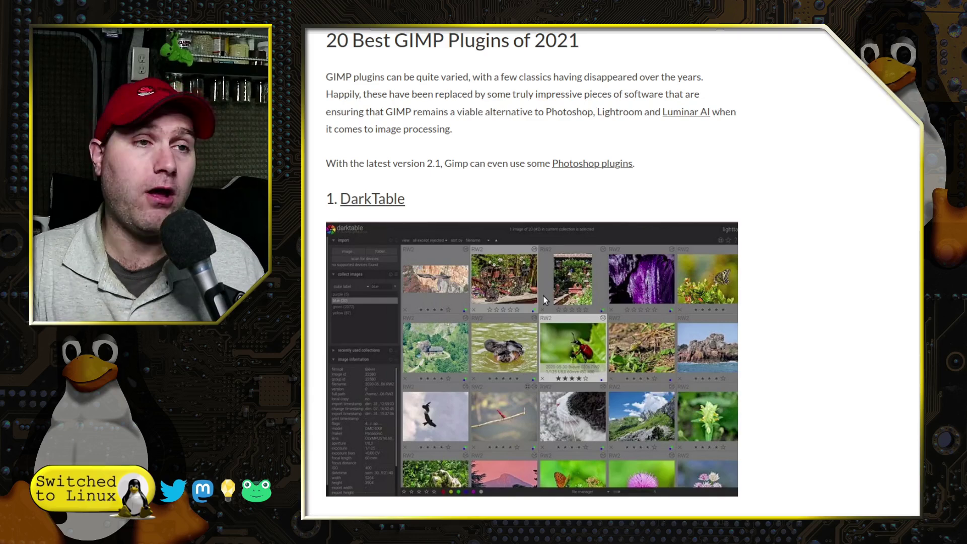
{"action": "scroll", "coordinate": [542, 295], "scroll_direction": "down", "scroll_amount": 8}
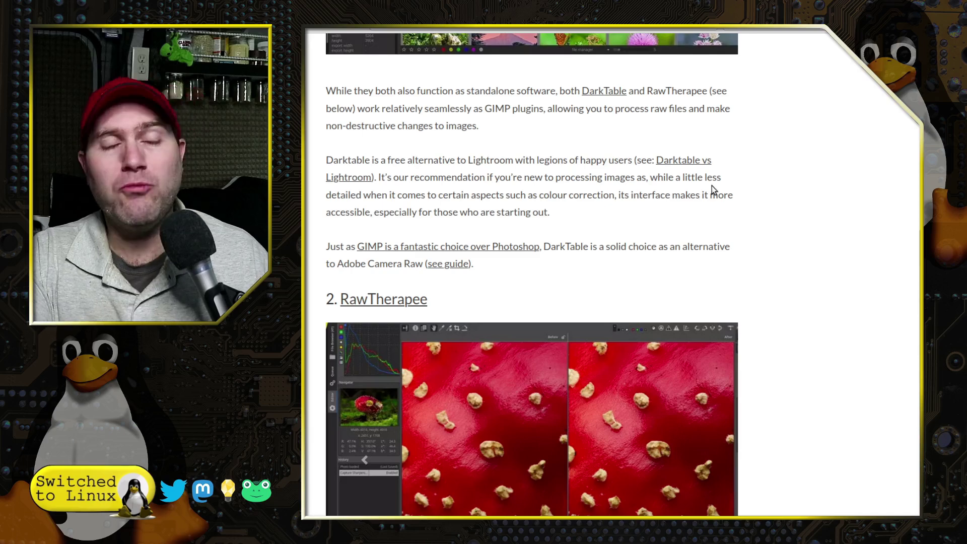
{"action": "scroll", "coordinate": [711, 190], "scroll_direction": "down", "scroll_amount": 8}
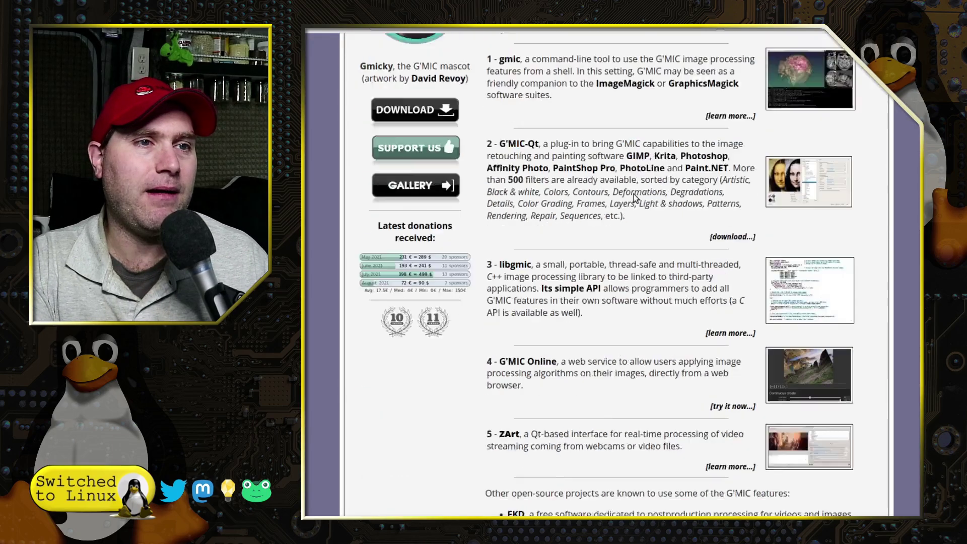
Open the G'MIC download page and scroll through its Linux plug-in packages.
{"action": "scroll", "coordinate": [654, 241], "scroll_direction": "up", "scroll_amount": 15}
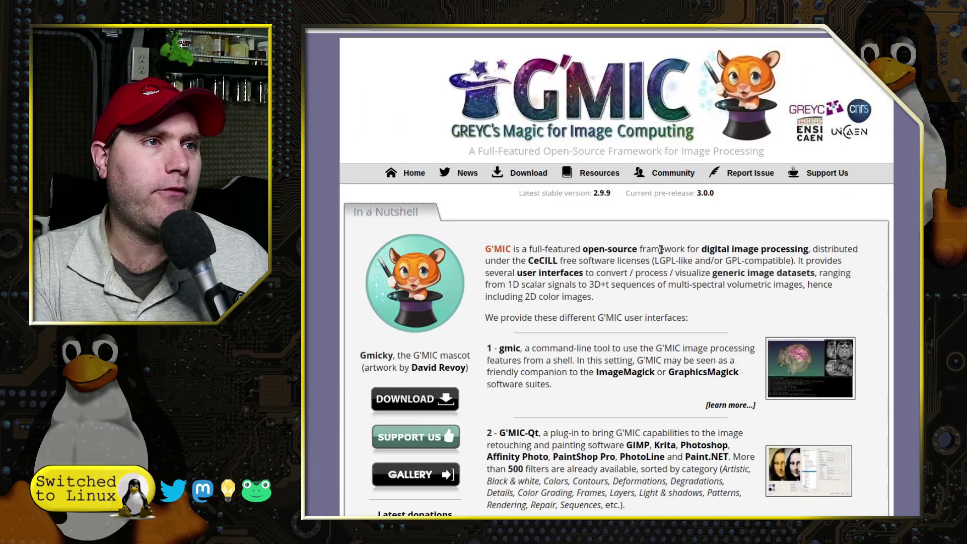
{"action": "left_click", "coordinate": [529, 172]}
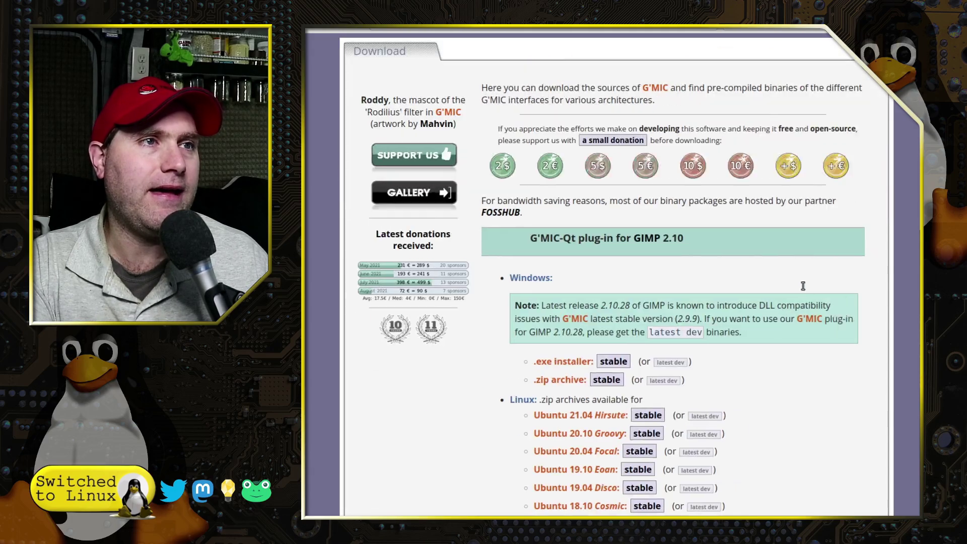
{"action": "scroll", "coordinate": [790, 283], "scroll_direction": "down", "scroll_amount": 5}
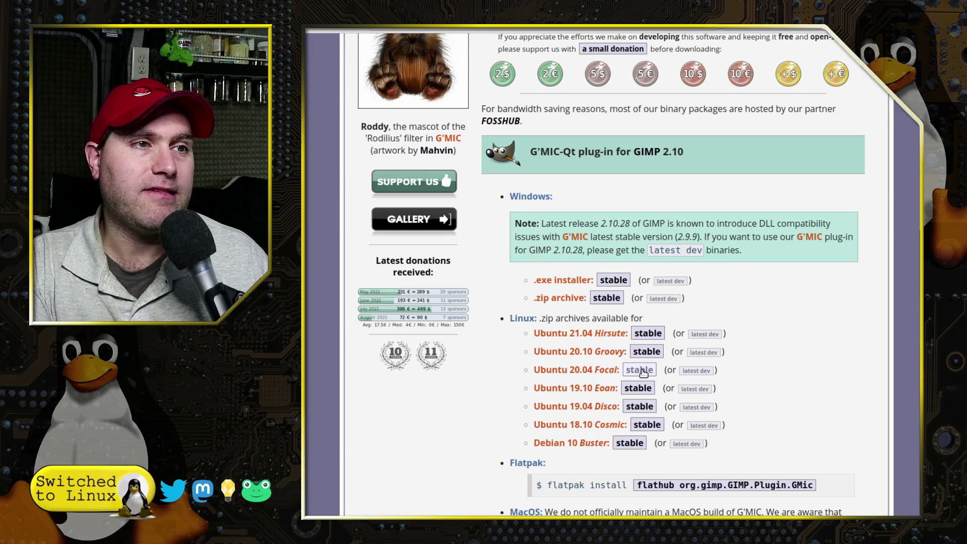
{"action": "scroll", "coordinate": [643, 371], "scroll_direction": "down", "scroll_amount": 10}
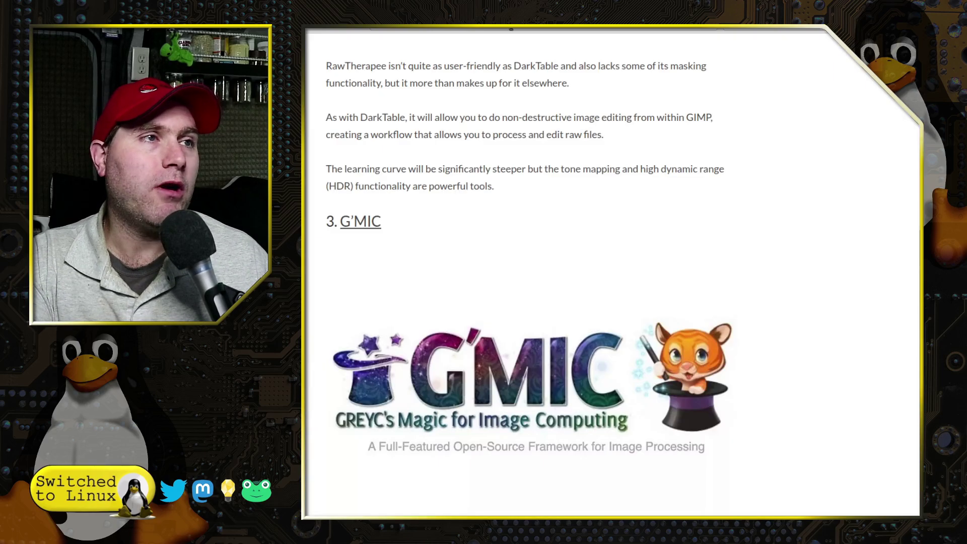
Scroll the bootchk/resynthesizer README down to its Installation links.
{"action": "scroll", "coordinate": [643, 165], "scroll_direction": "down", "scroll_amount": 10}
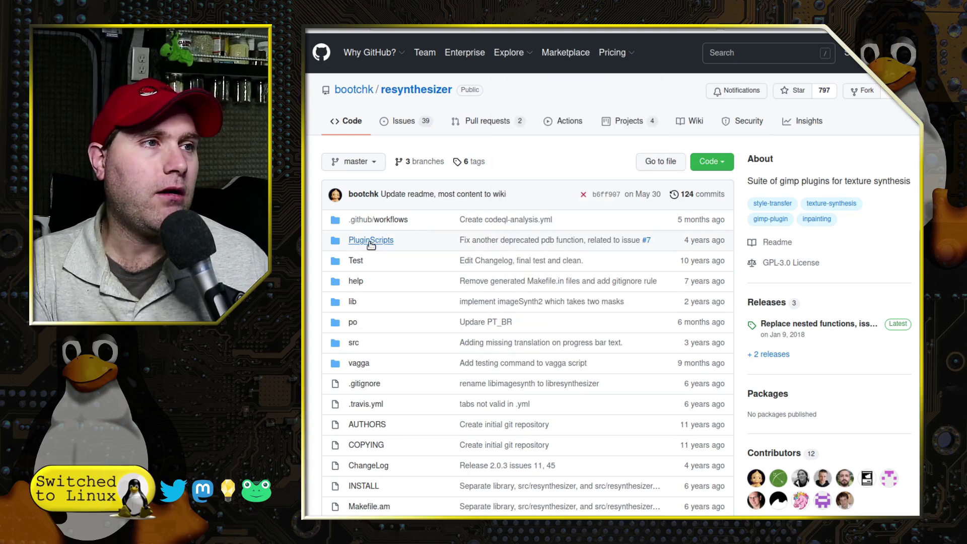
{"action": "scroll", "coordinate": [380, 246], "scroll_direction": "down", "scroll_amount": 15}
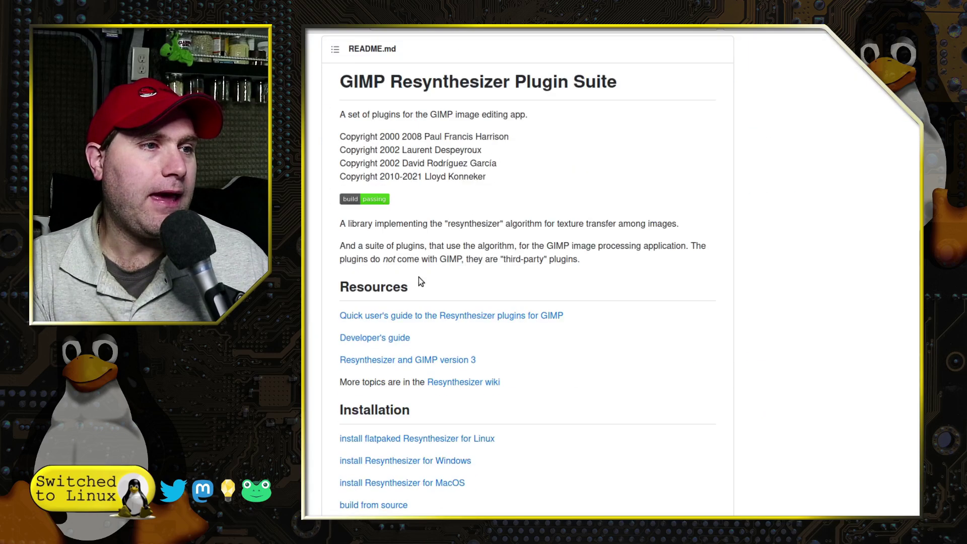
{"action": "scroll", "coordinate": [562, 330], "scroll_direction": "down", "scroll_amount": 3}
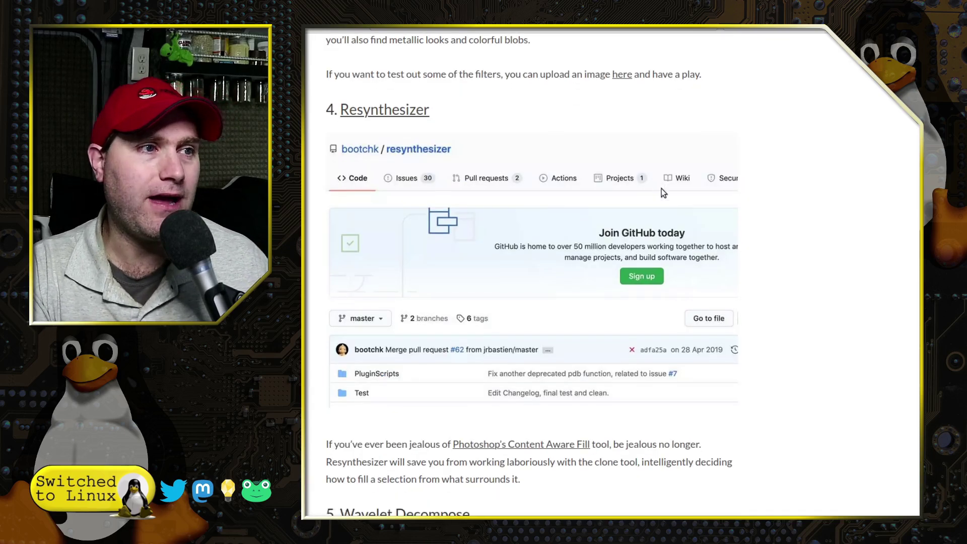
{"action": "scroll", "coordinate": [614, 221], "scroll_direction": "down", "scroll_amount": 10}
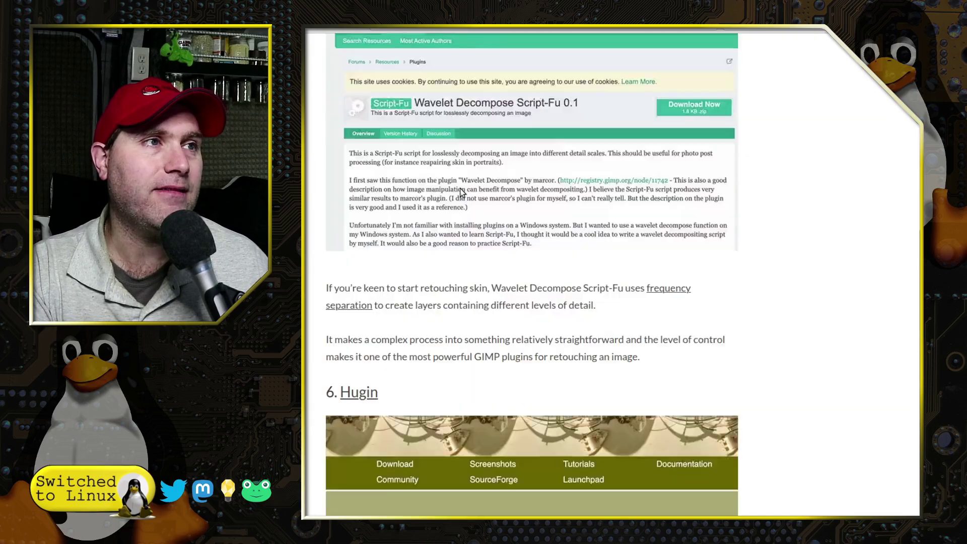
Scroll past sections 7–9 to '10. BIMP Batch Image Manipulation Plugin' and its Download sources button.
{"action": "scroll", "coordinate": [461, 191], "scroll_direction": "down", "scroll_amount": 10}
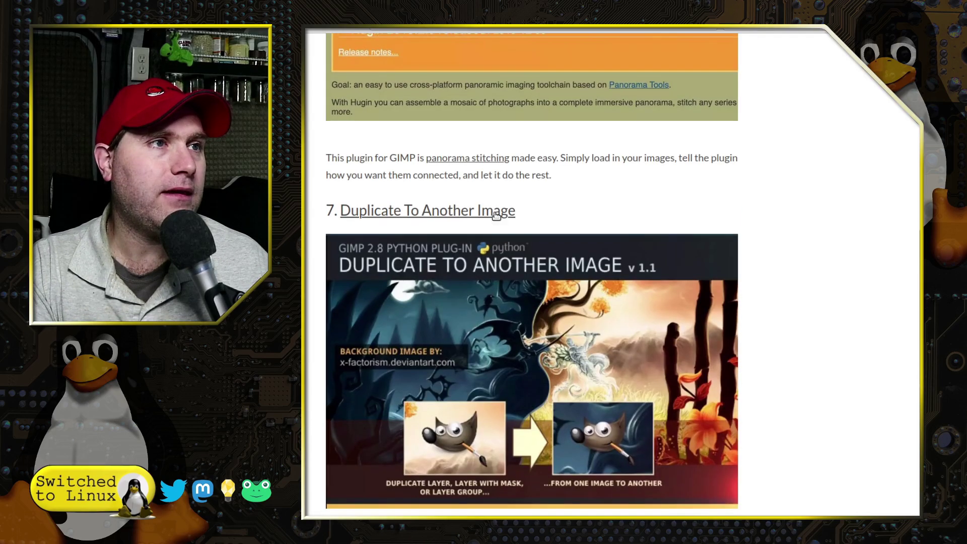
{"action": "scroll", "coordinate": [584, 228], "scroll_direction": "down", "scroll_amount": 3}
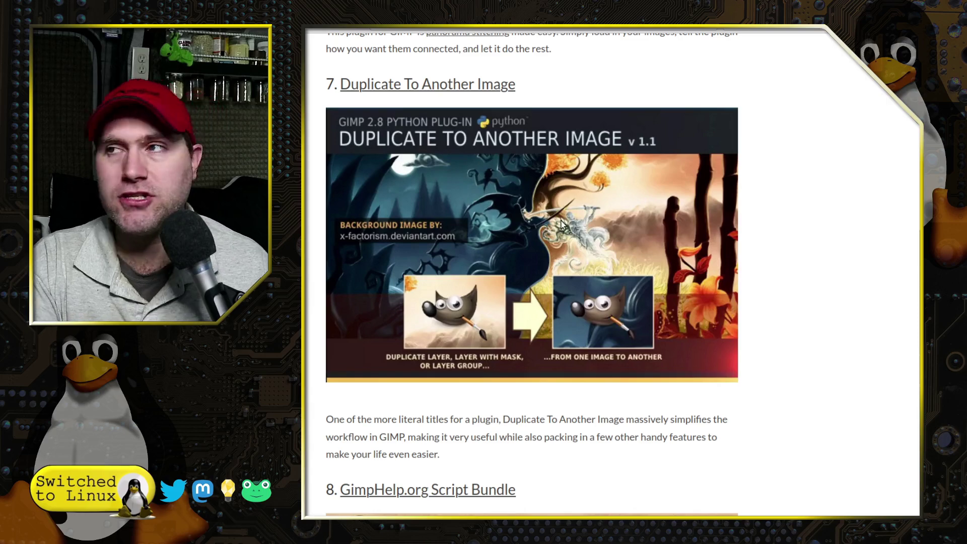
{"action": "scroll", "coordinate": [561, 223], "scroll_direction": "down", "scroll_amount": 7}
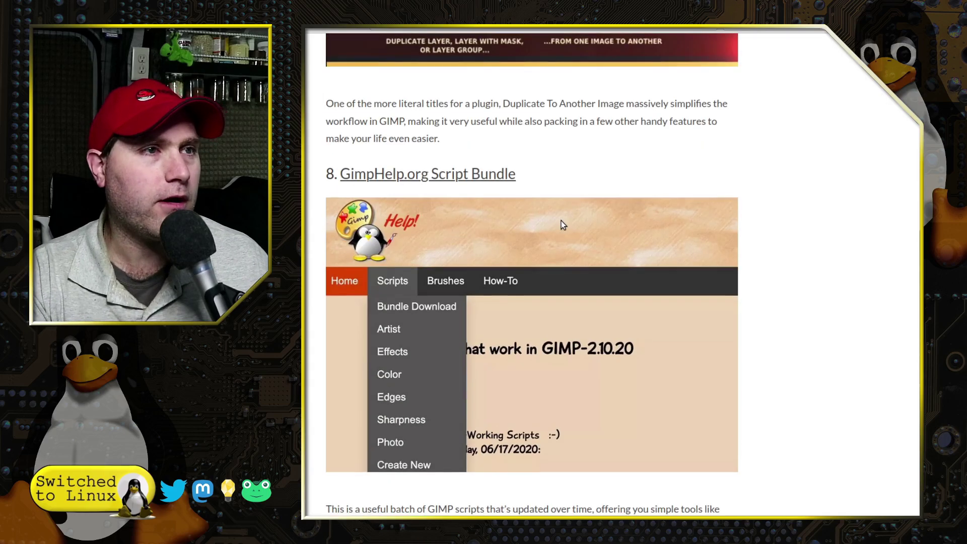
{"action": "scroll", "coordinate": [561, 221], "scroll_direction": "down", "scroll_amount": 1}
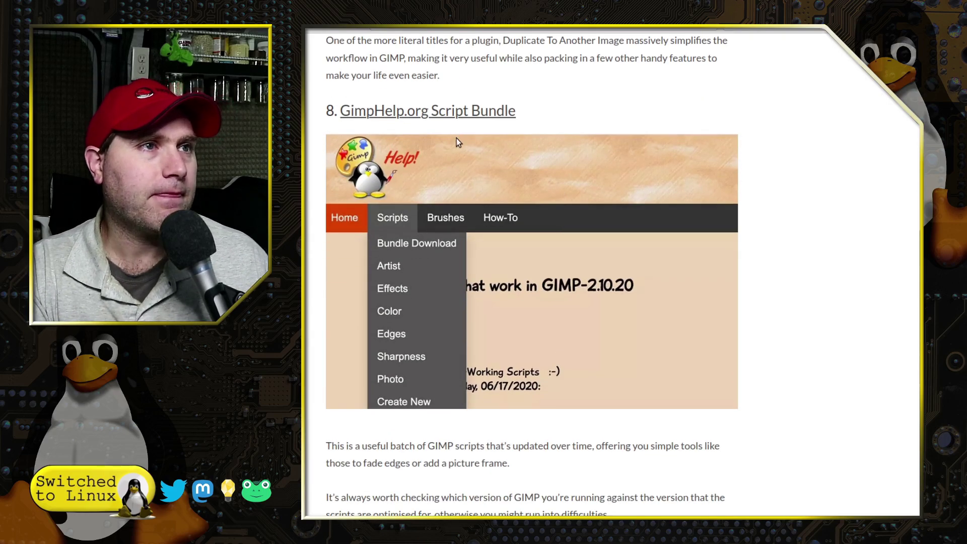
{"action": "scroll", "coordinate": [458, 146], "scroll_direction": "down", "scroll_amount": 8}
{"action": "scroll", "coordinate": [442, 191], "scroll_direction": "down", "scroll_amount": 9}
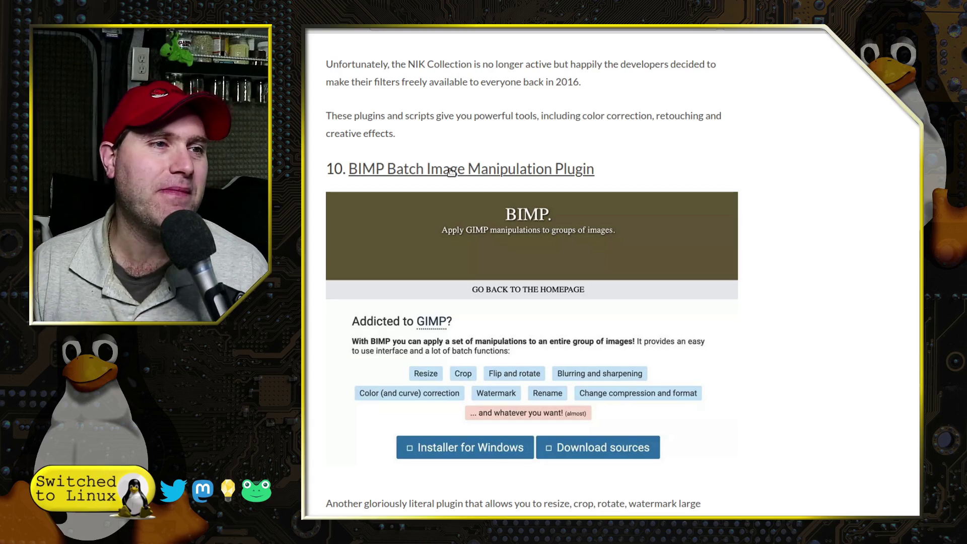
{"action": "scroll", "coordinate": [527, 347], "scroll_direction": "down", "scroll_amount": 3}
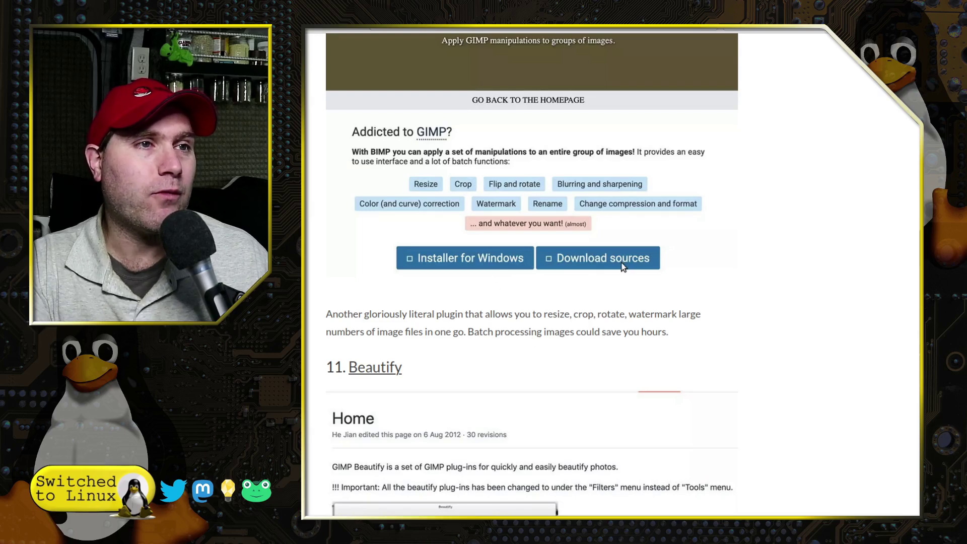
{"action": "scroll", "coordinate": [498, 266], "scroll_direction": "up", "scroll_amount": 5}
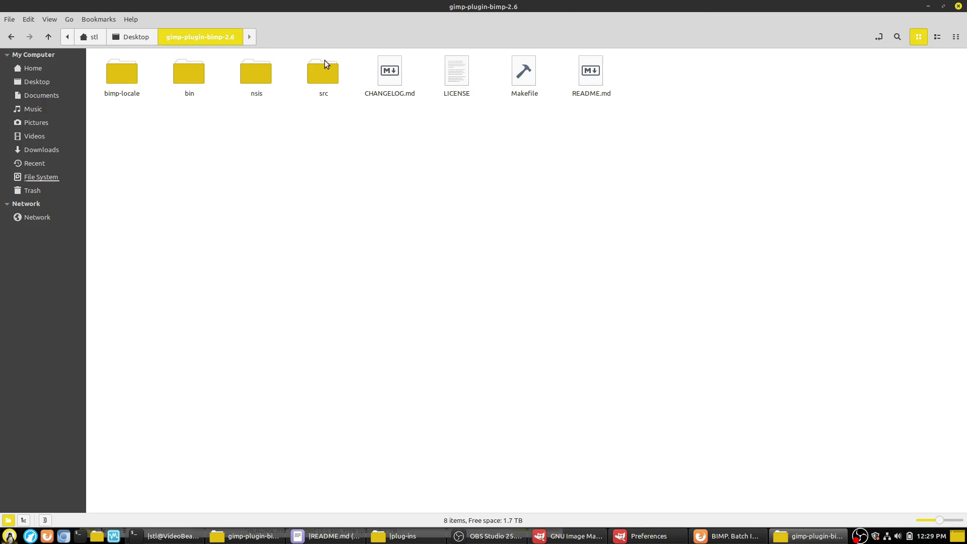
Enlarge the Nemo icons with Ctrl++ and open README.md in Xed.
{"action": "key", "text": "ctrl+plus"}
{"action": "key", "text": "ctrl+plus"}
{"action": "key", "text": "ctrl+plus"}
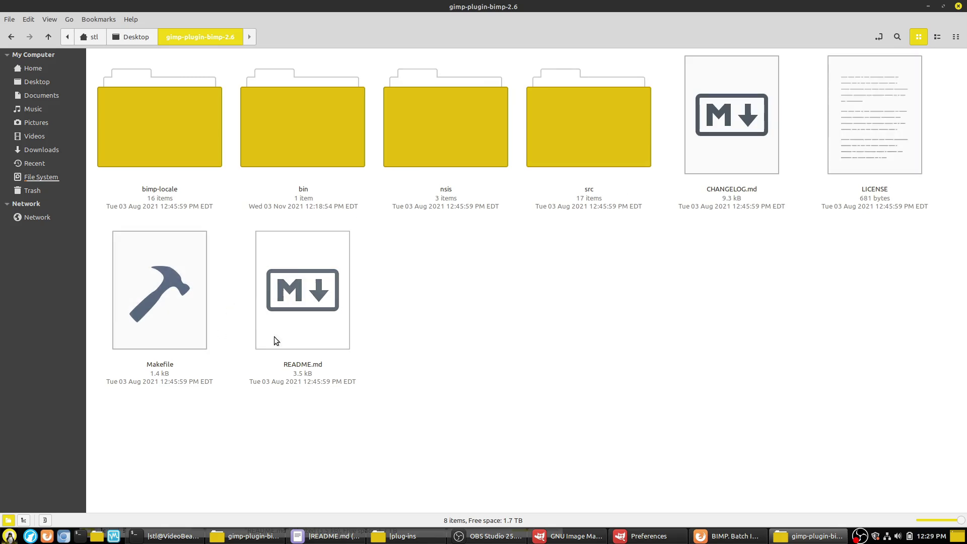
{"action": "double_click", "coordinate": [315, 308]}
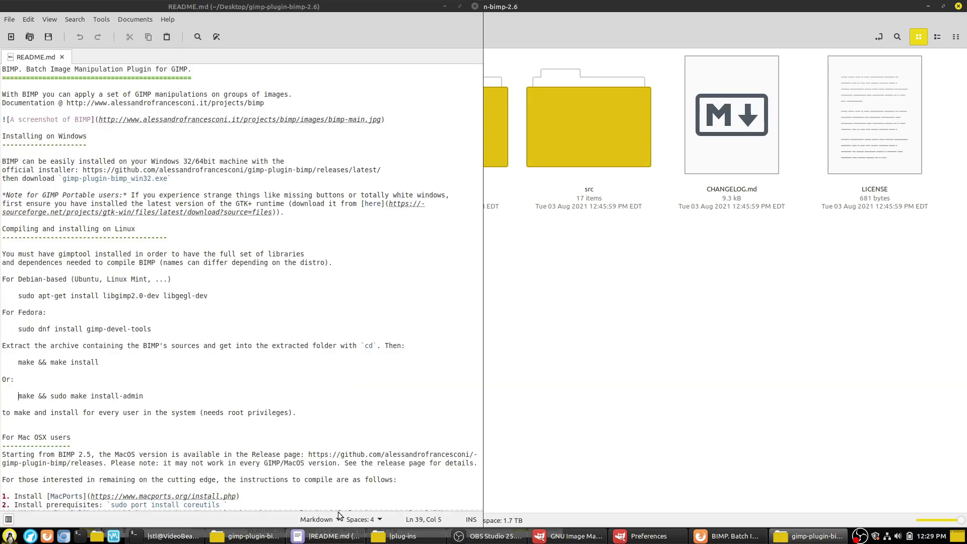
Zoom the README text with Ctrl++ and select the Installing on Windows section.
{"action": "key", "text": "ctrl+plus"}
{"action": "key", "text": "ctrl+plus"}
{"action": "key", "text": "ctrl+plus"}
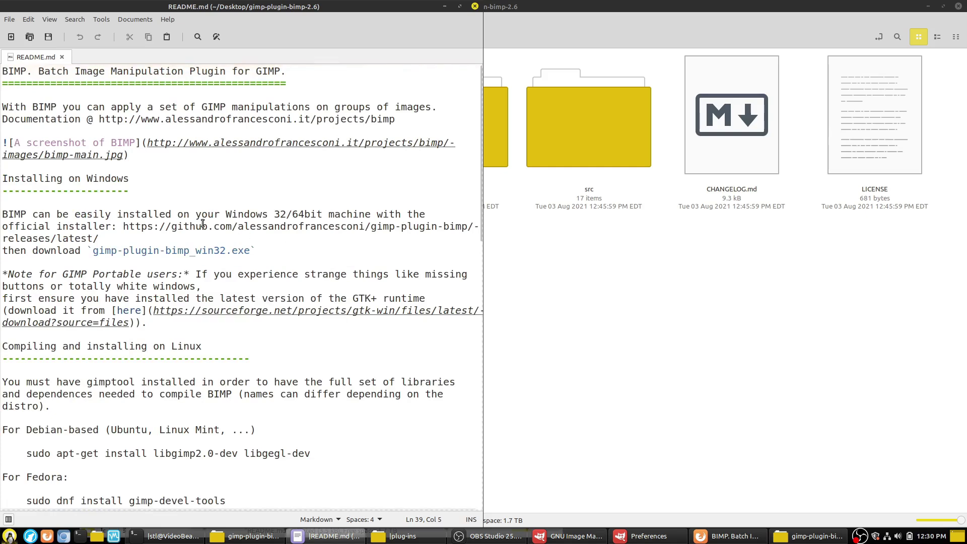
{"action": "scroll", "coordinate": [199, 211], "scroll_direction": "down", "scroll_amount": 2}
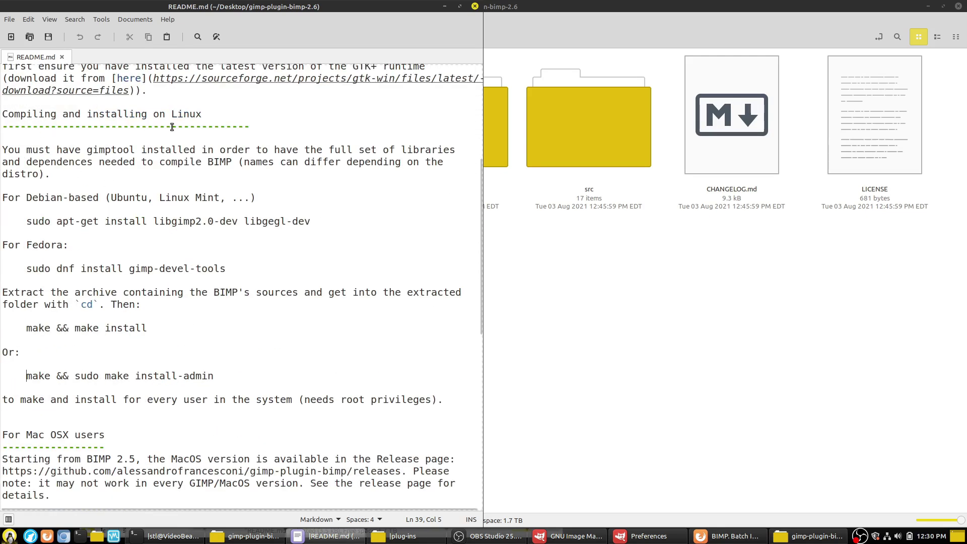
{"action": "scroll", "coordinate": [35, 124], "scroll_direction": "up", "scroll_amount": 5}
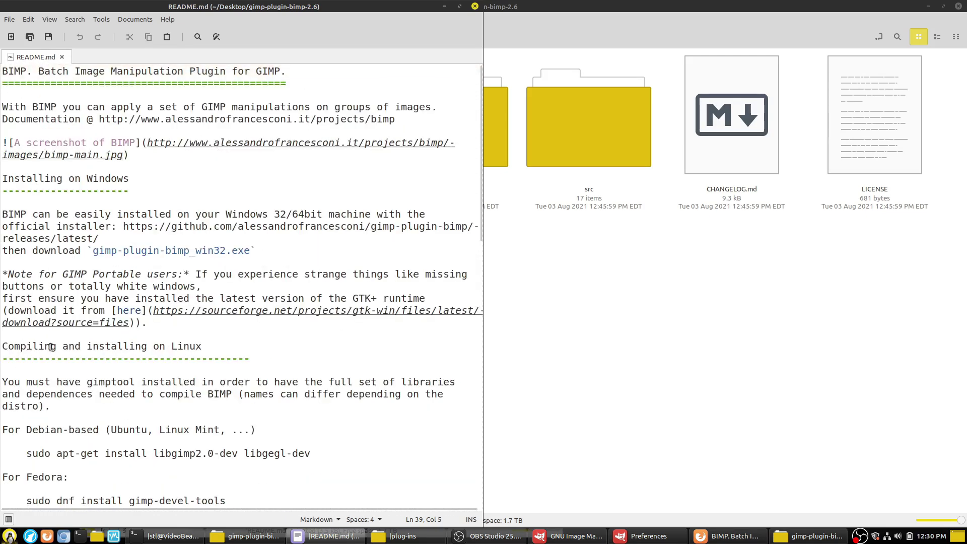
{"action": "left_click", "coordinate": [4, 177]}
{"action": "left_click_drag", "start_coordinate": [4, 177], "coordinate": [403, 330]}
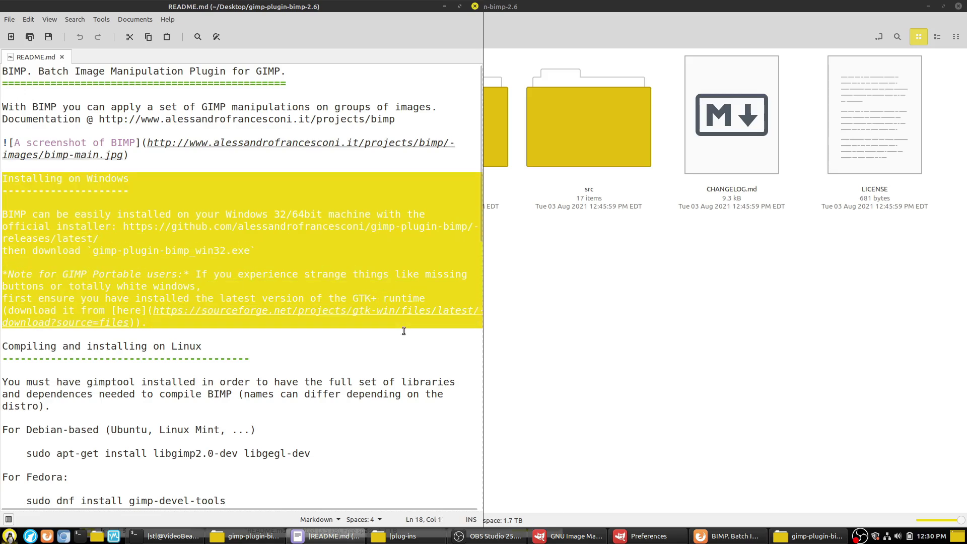
{"action": "scroll", "coordinate": [385, 252], "scroll_direction": "down", "scroll_amount": 15}
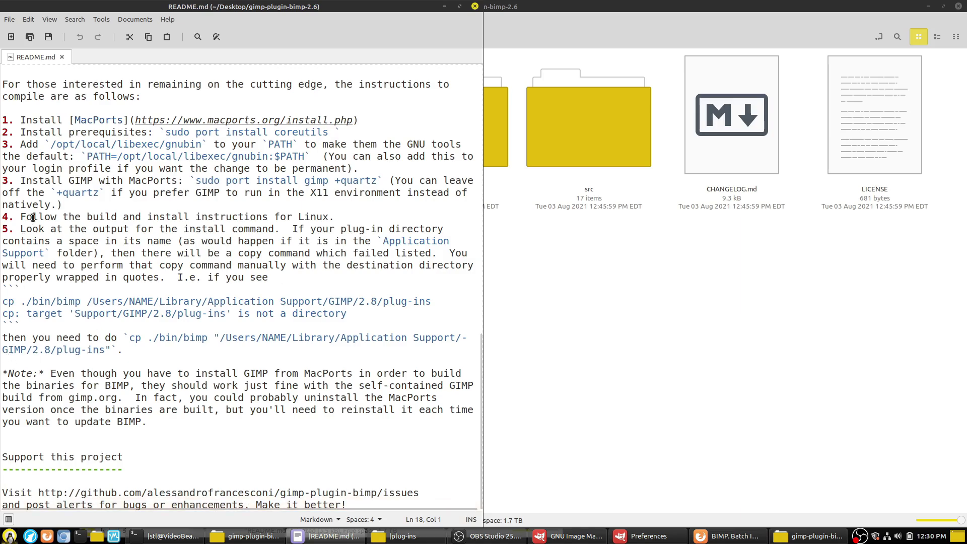
{"action": "scroll", "coordinate": [14, 84], "scroll_direction": "up", "scroll_amount": 3}
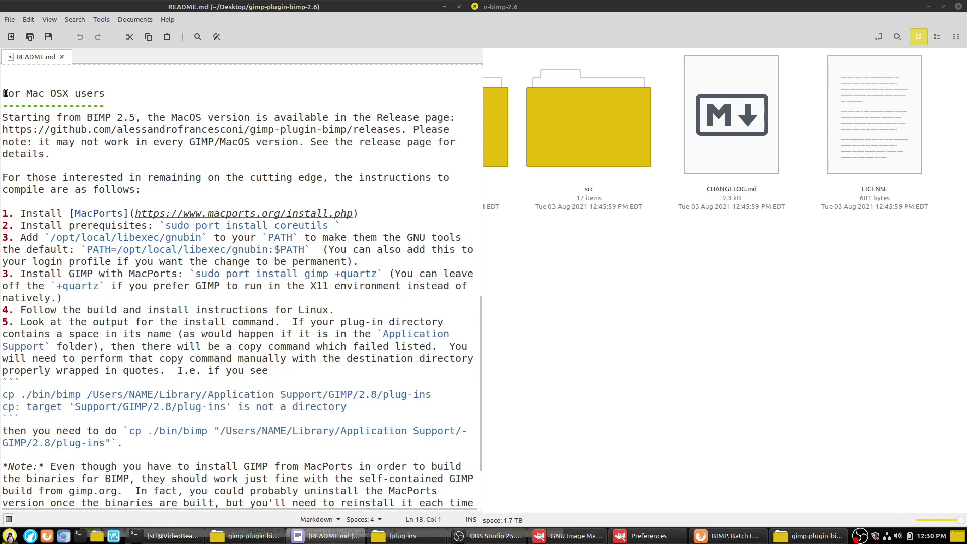
{"action": "left_click_drag", "start_coordinate": [4, 93], "coordinate": [485, 521]}
{"action": "scroll", "coordinate": [367, 336], "scroll_direction": "up", "scroll_amount": 10}
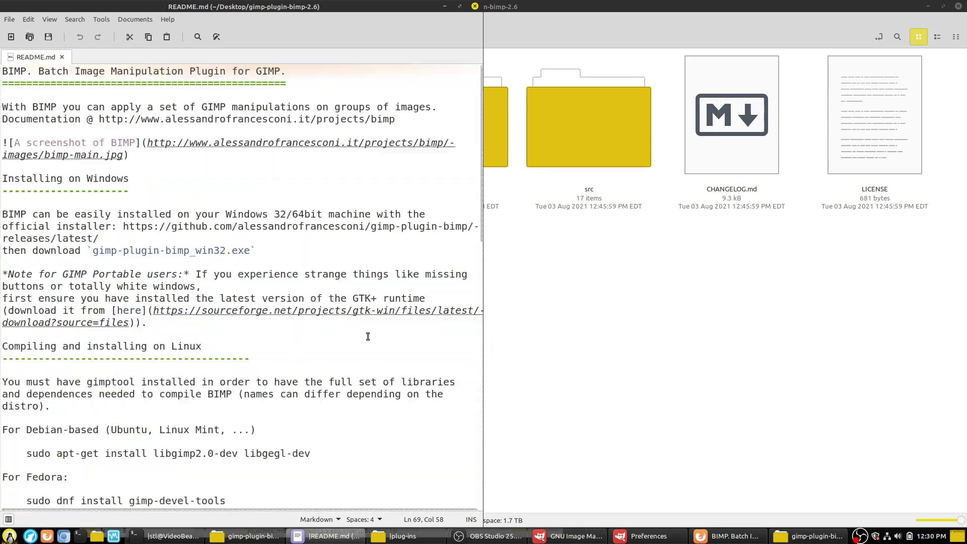
Scroll to the Linux section and select the libgimp2.0-dev and libgegl-dev packages on the apt-get line.
{"action": "left_click", "coordinate": [309, 264]}
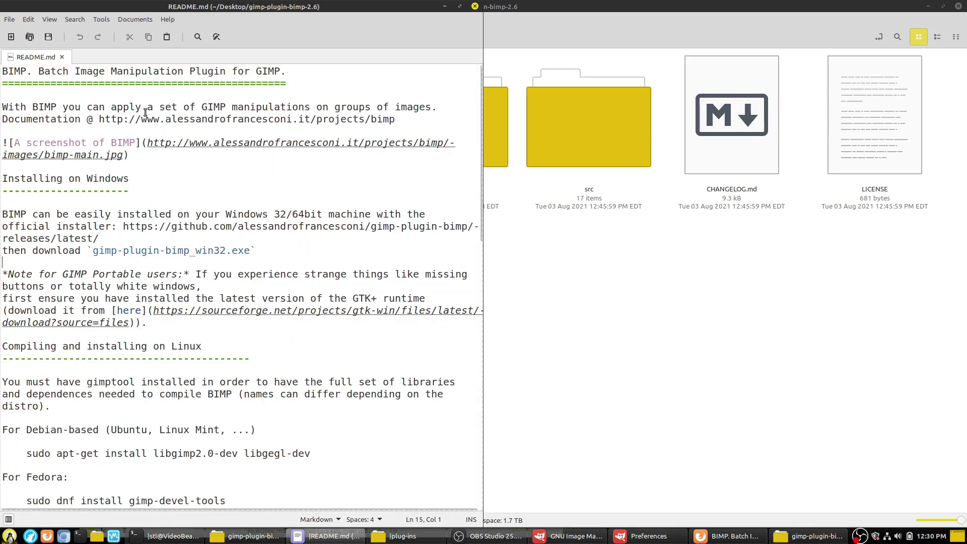
{"action": "scroll", "coordinate": [90, 170], "scroll_direction": "down", "scroll_amount": 4}
{"action": "scroll", "coordinate": [91, 170], "scroll_direction": "down", "scroll_amount": 1}
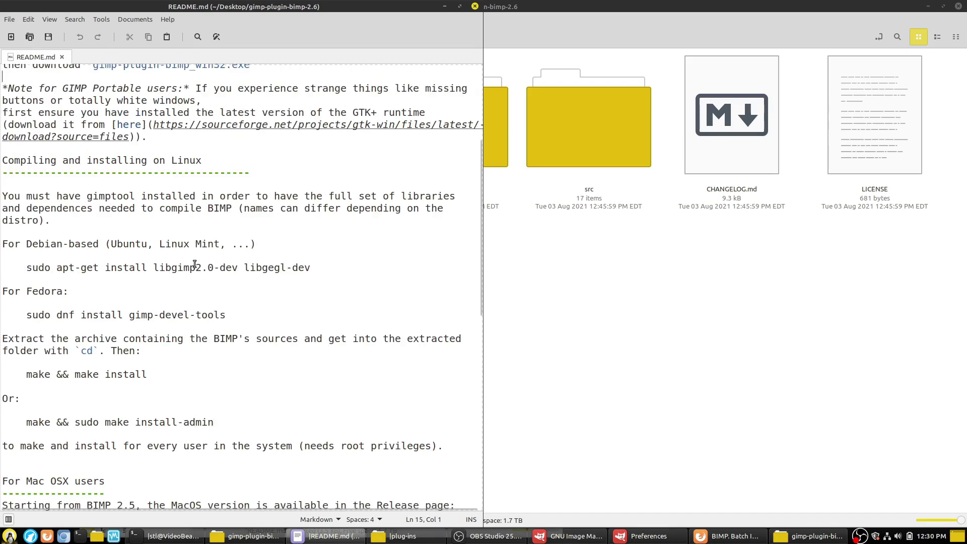
{"action": "left_click_drag", "start_coordinate": [153, 267], "coordinate": [315, 268]}
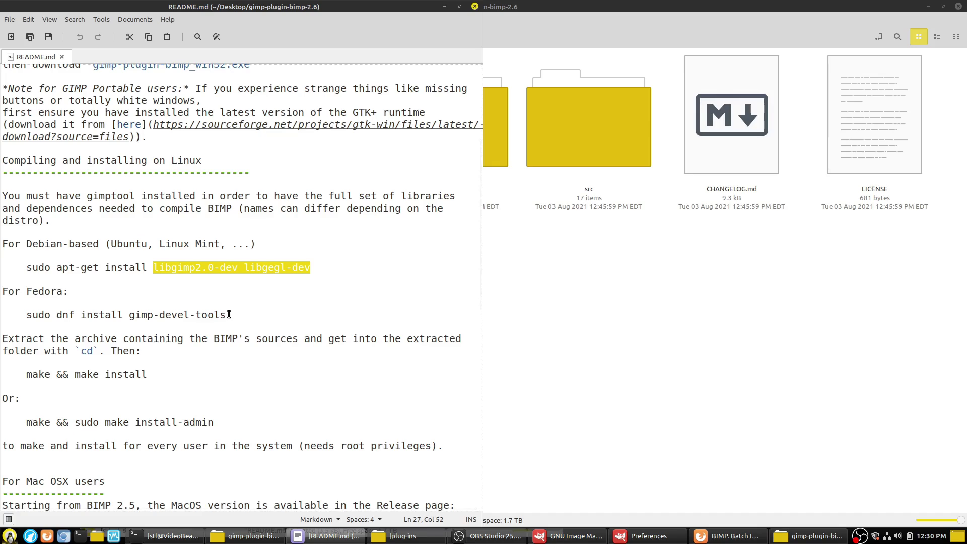
Highlight the 'make && make install' and 'make && sudo make install-admin' lines, then return to the plug-ins folder window.
{"action": "scroll", "coordinate": [228, 314], "scroll_direction": "down", "scroll_amount": 3}
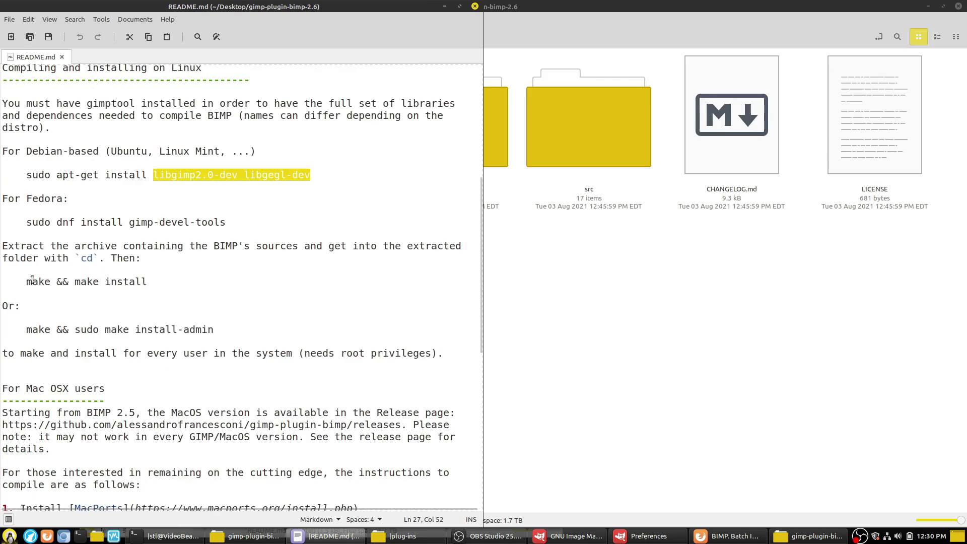
{"action": "left_click_drag", "start_coordinate": [27, 282], "coordinate": [147, 281]}
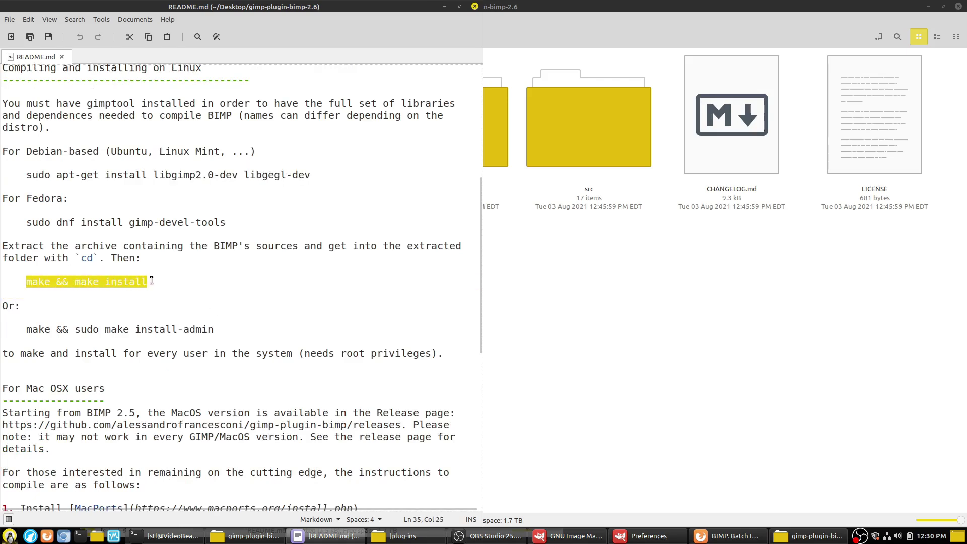
{"action": "left_click", "coordinate": [37, 330]}
{"action": "left_click_drag", "start_coordinate": [27, 330], "coordinate": [217, 331]}
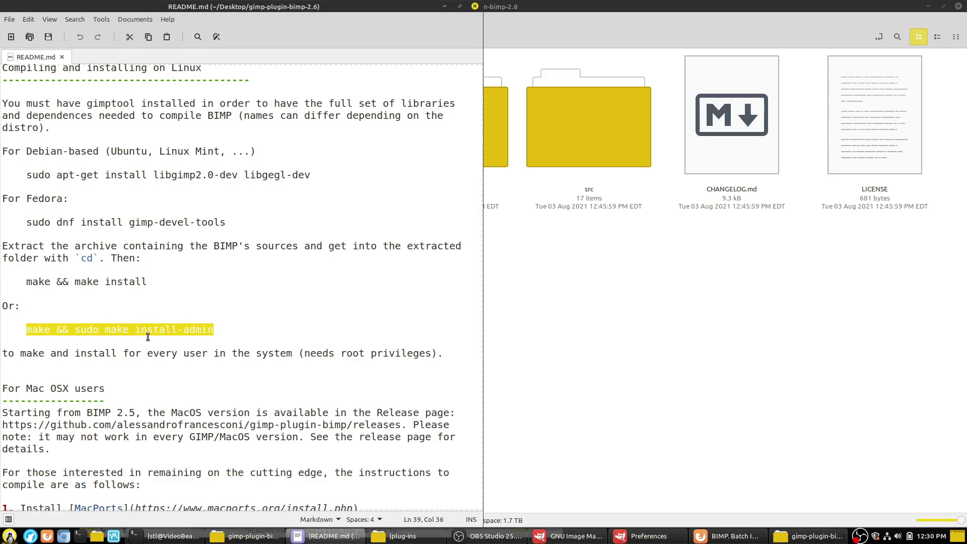
{"action": "left_click", "coordinate": [402, 535]}
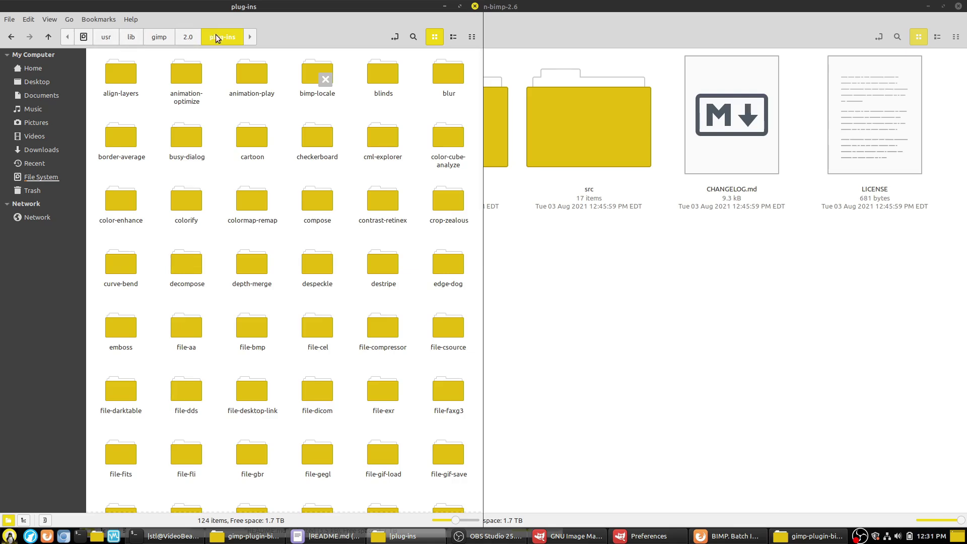
Inspect the language folders in bimp-locale, close the plug-ins window, and bring gimp-plugin-bimp-2.6 forward.
{"action": "double_click", "coordinate": [312, 80]}
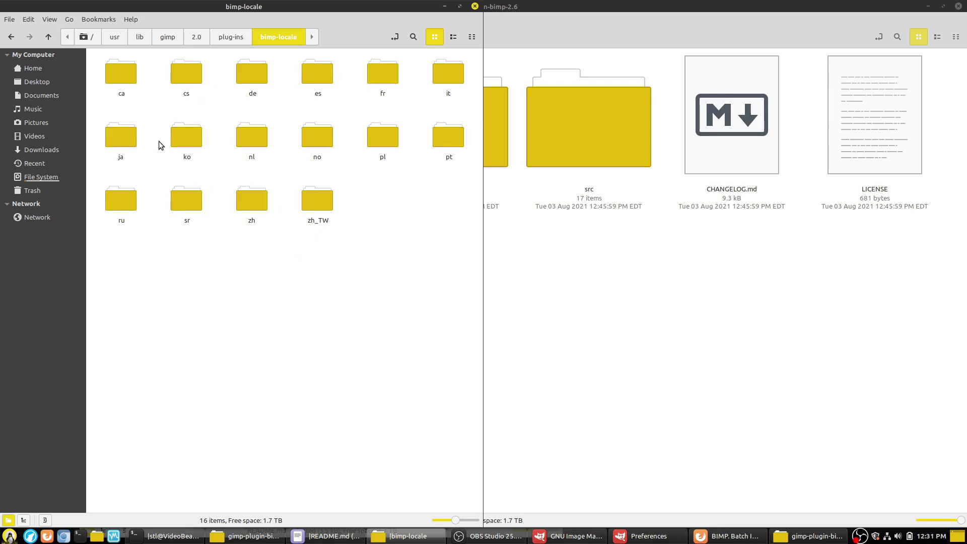
{"action": "key", "text": "alt+Up"}
{"action": "key", "text": "ctrl+w"}
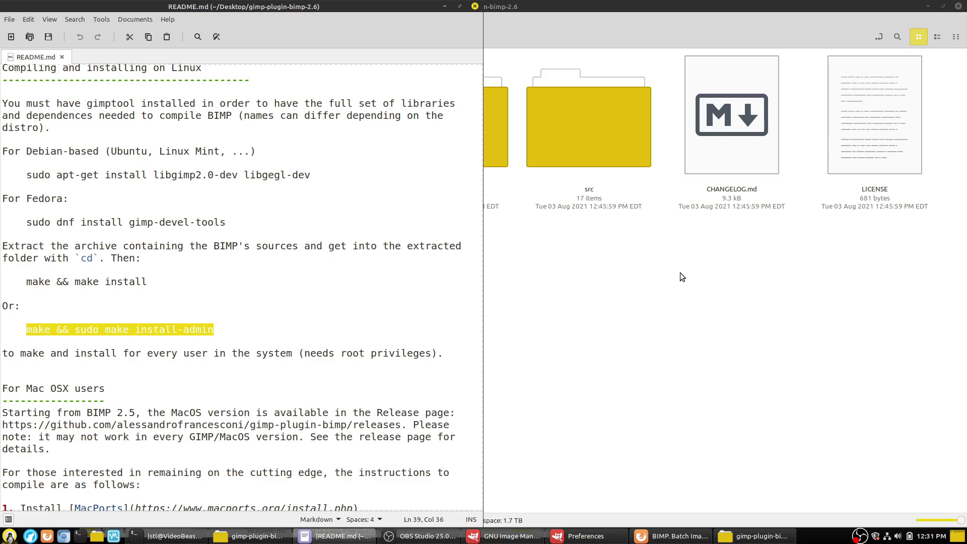
{"action": "left_click", "coordinate": [583, 279]}
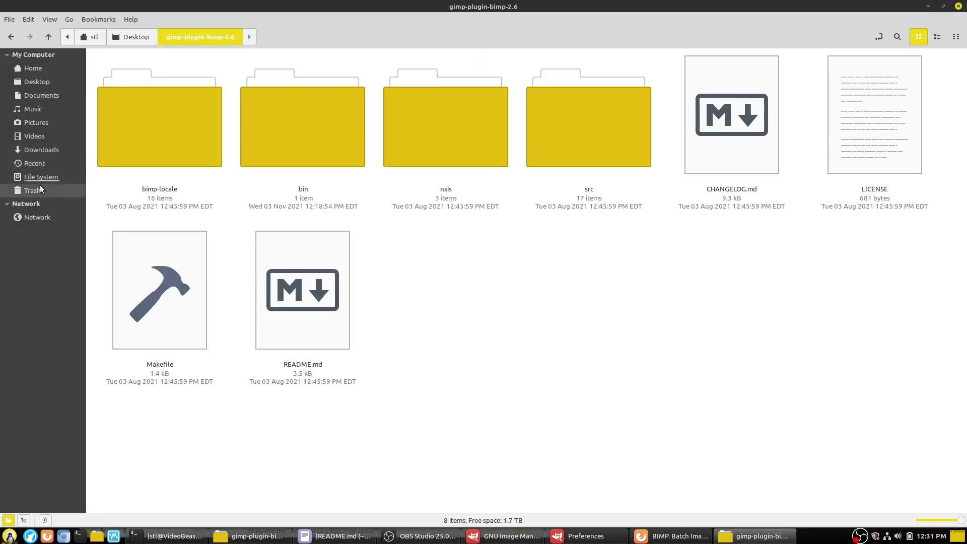
Go to the home folder and reveal its hidden files and folders.
{"action": "left_click", "coordinate": [33, 69]}
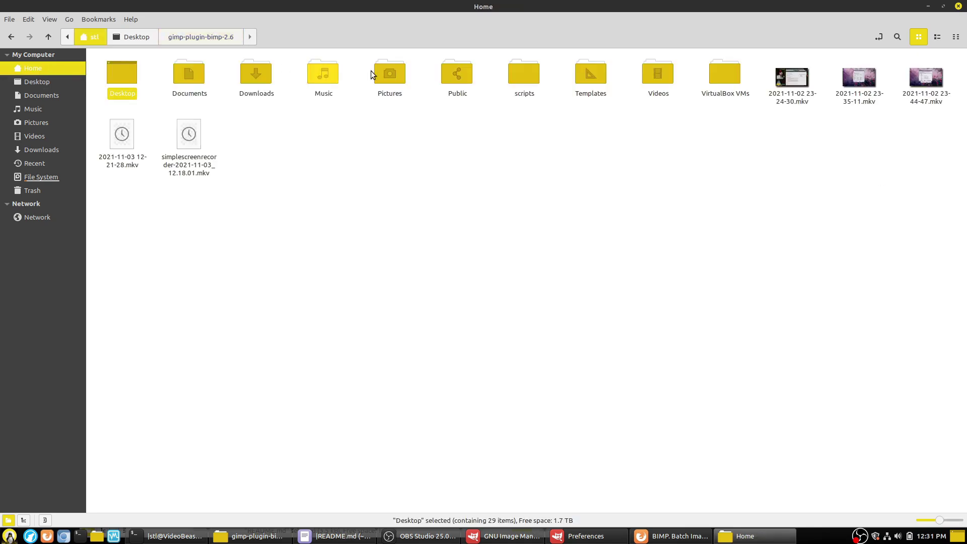
{"action": "left_click", "coordinate": [577, 218]}
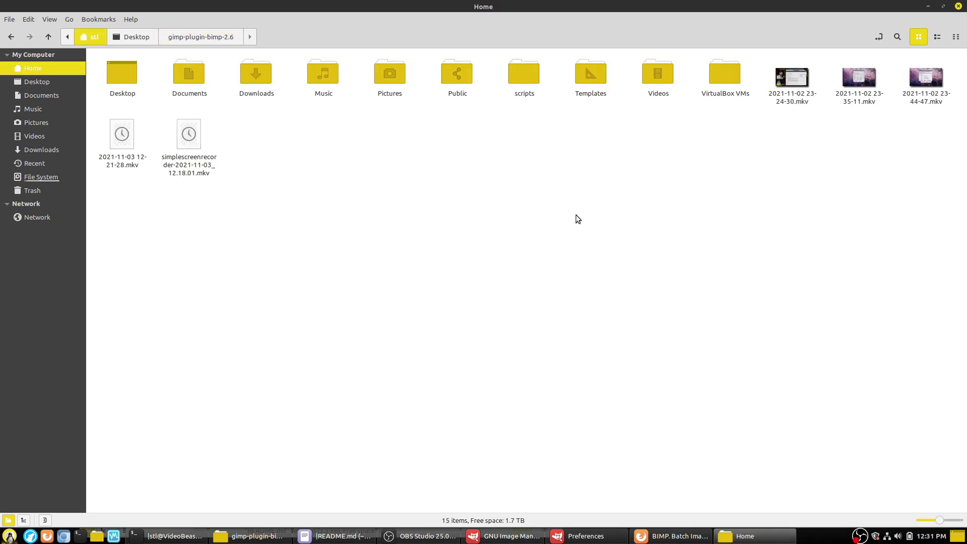
{"action": "key", "text": "ctrl+h"}
{"action": "scroll", "coordinate": [632, 283], "scroll_direction": "up", "scroll_amount": 3, "text": "ctrl"}
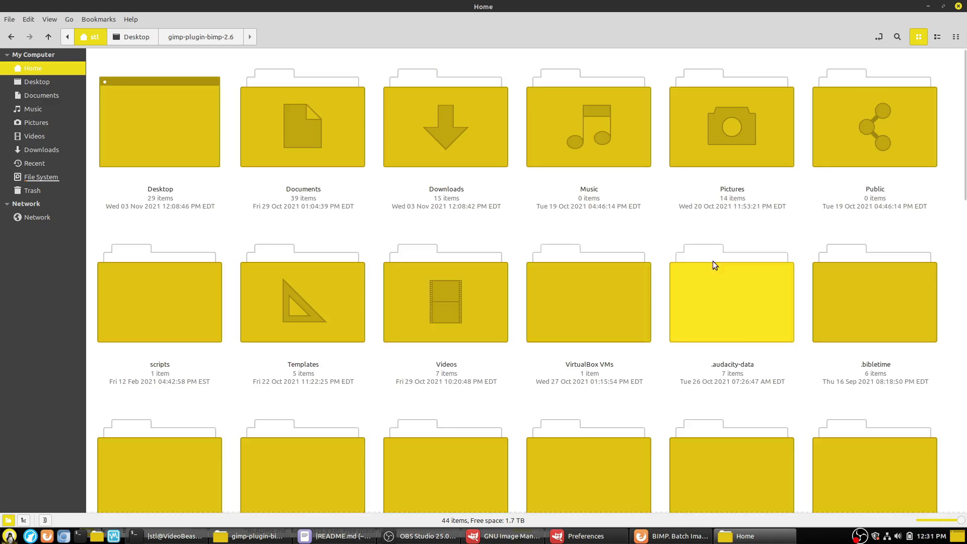
{"action": "scroll", "coordinate": [725, 236], "scroll_direction": "down", "scroll_amount": 5}
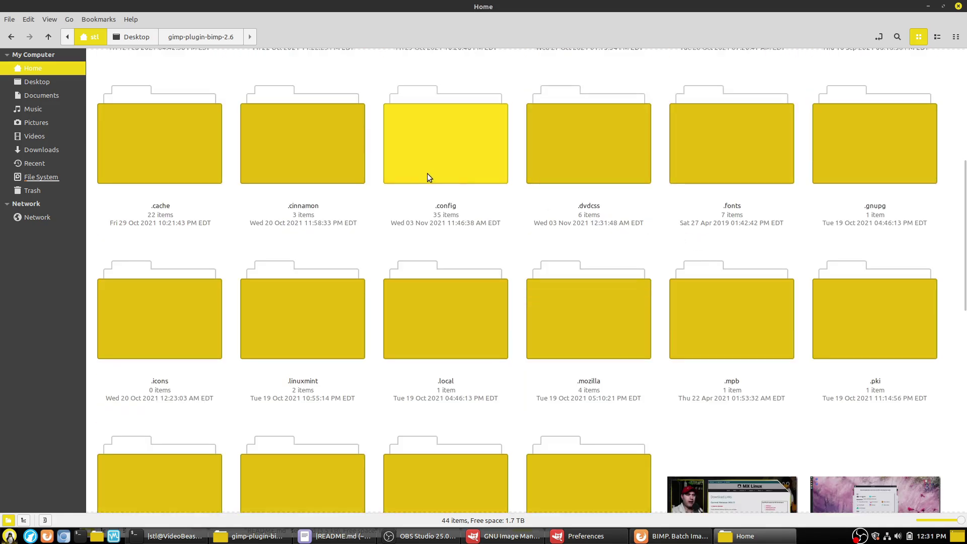
Open .config/GIMP/2.10/plug-ins and delete all the Python plug-in files there.
{"action": "double_click", "coordinate": [445, 173]}
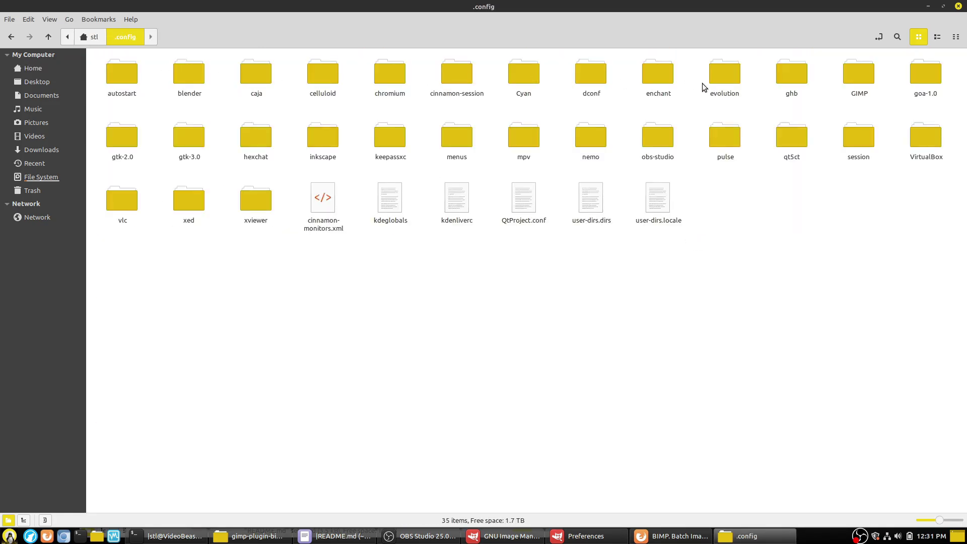
{"action": "double_click", "coordinate": [865, 79]}
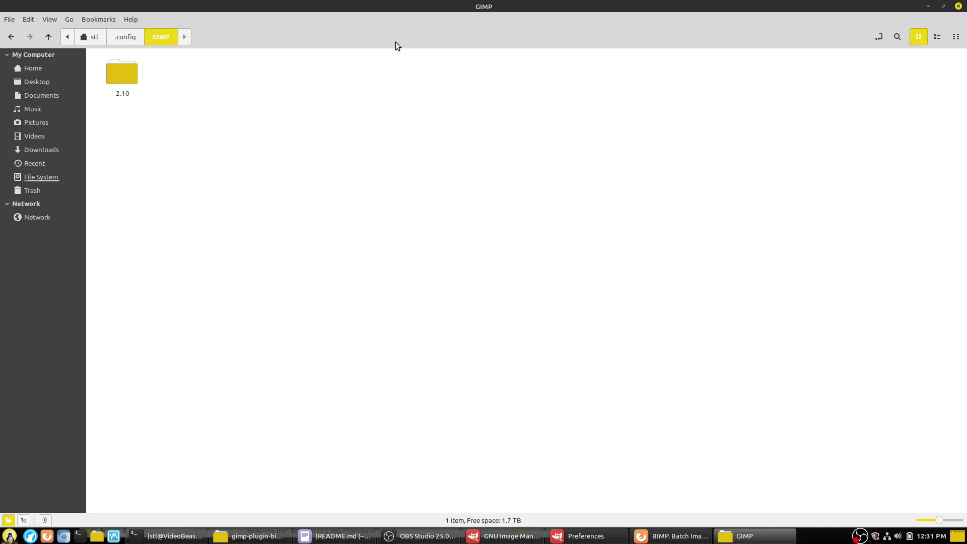
{"action": "double_click", "coordinate": [121, 78]}
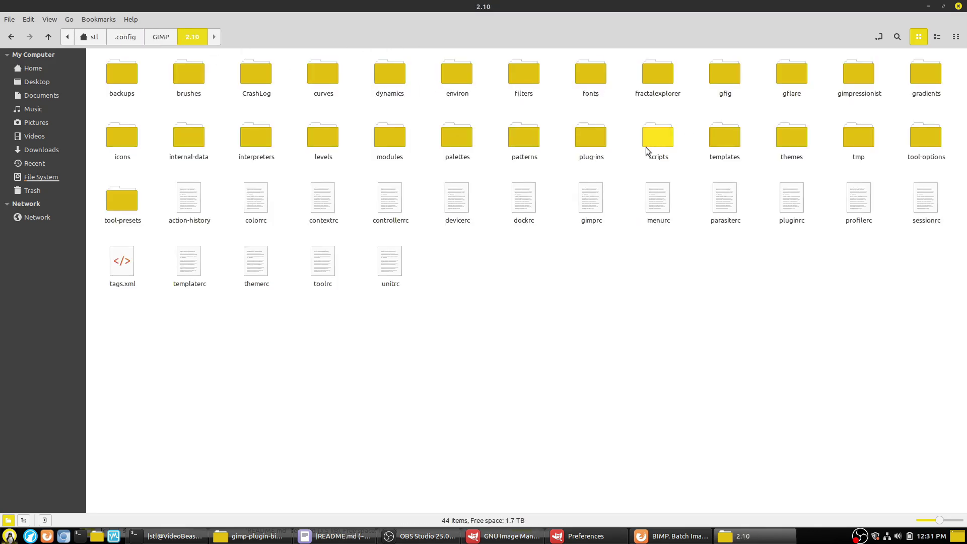
{"action": "double_click", "coordinate": [597, 143]}
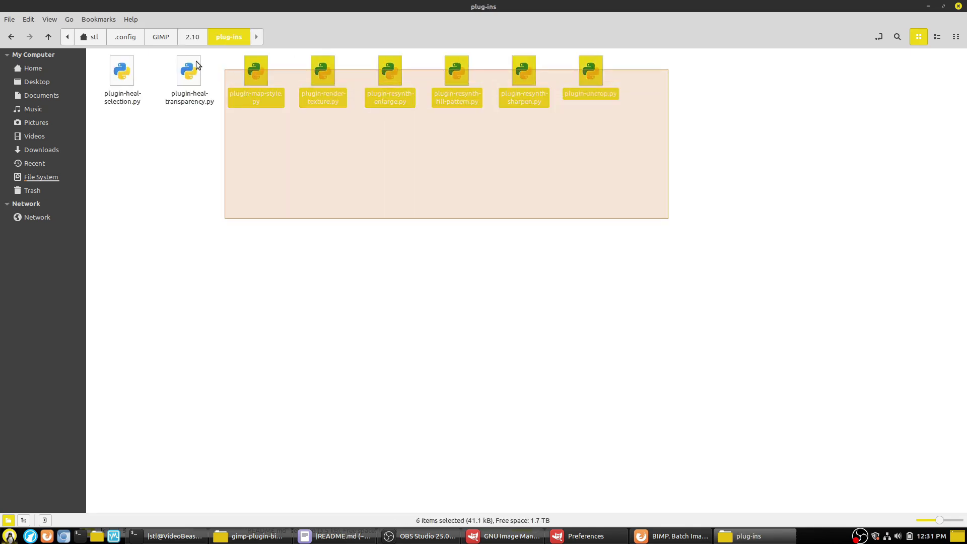
{"action": "left_click_drag", "start_coordinate": [196, 61], "coordinate": [119, 58]}
{"action": "key", "text": "Delete"}
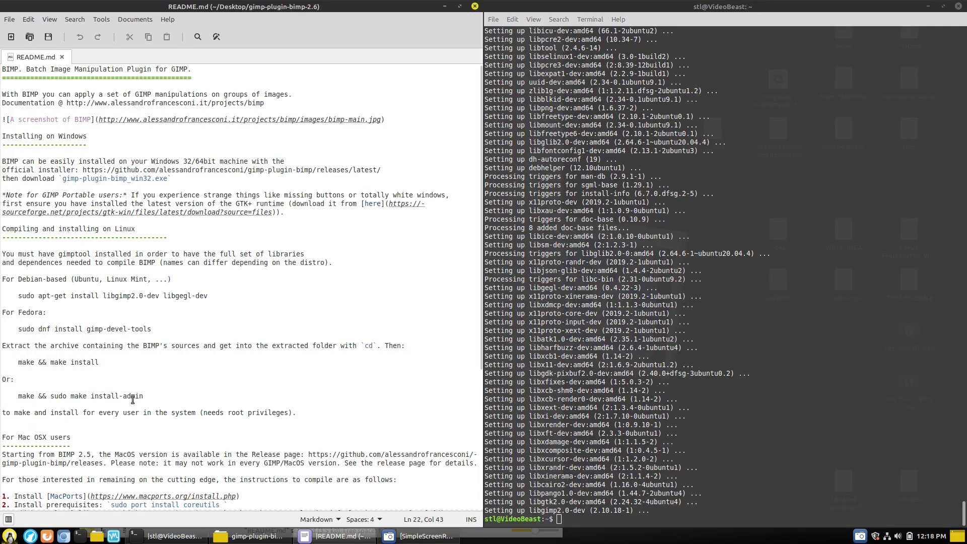
Copy 'make && sudo make install-admin' from README.md and run it in the terminal.
{"action": "left_click_drag", "start_coordinate": [145, 397], "coordinate": [18, 397]}
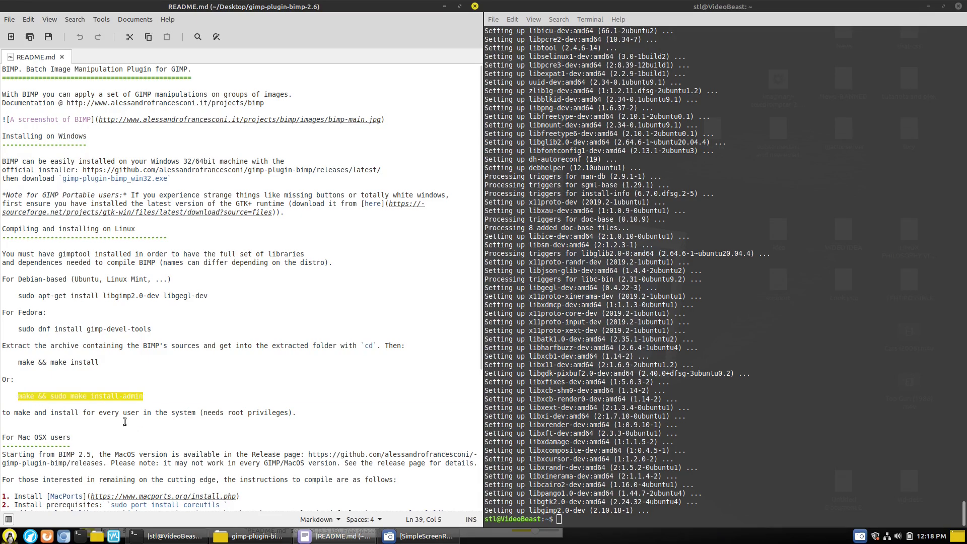
{"action": "right_click", "coordinate": [56, 398]}
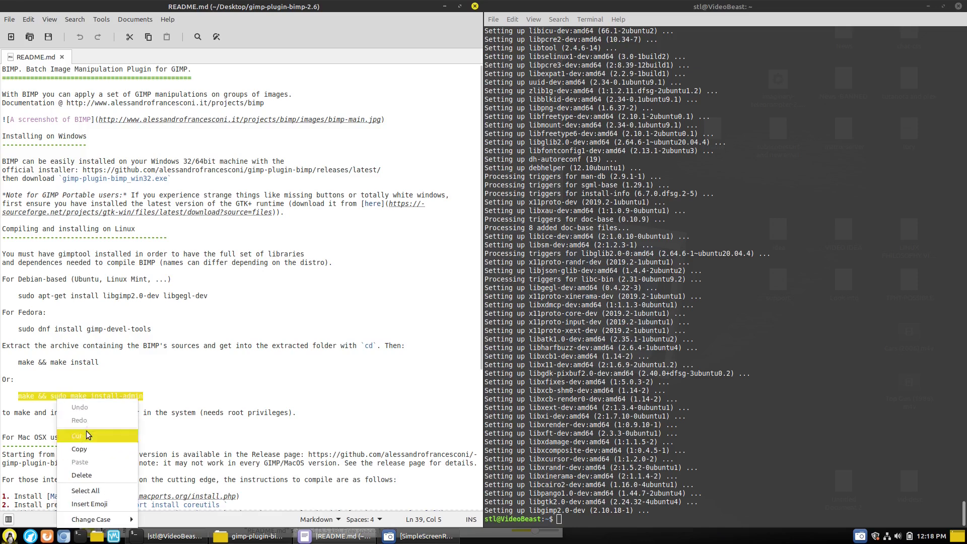
{"action": "left_click", "coordinate": [86, 449]}
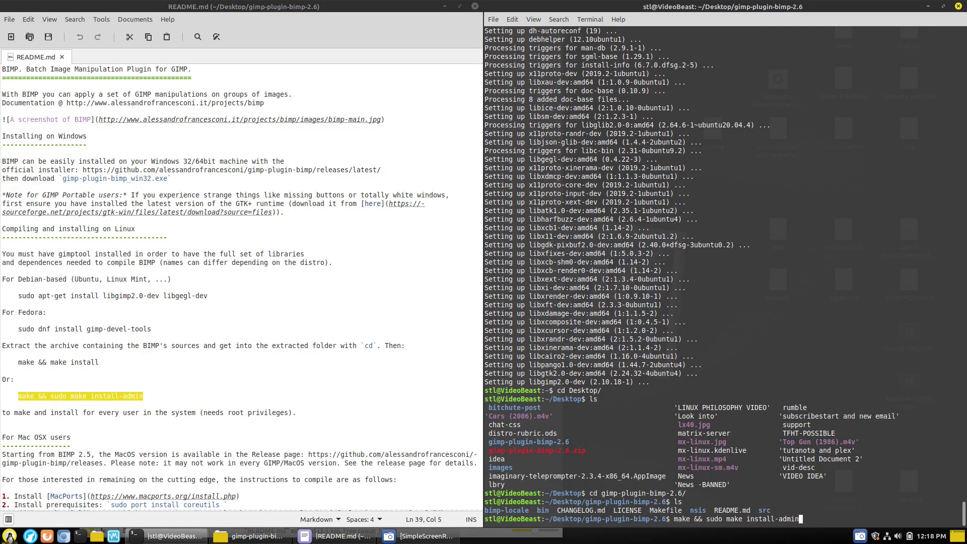
{"action": "key", "text": "Return"}
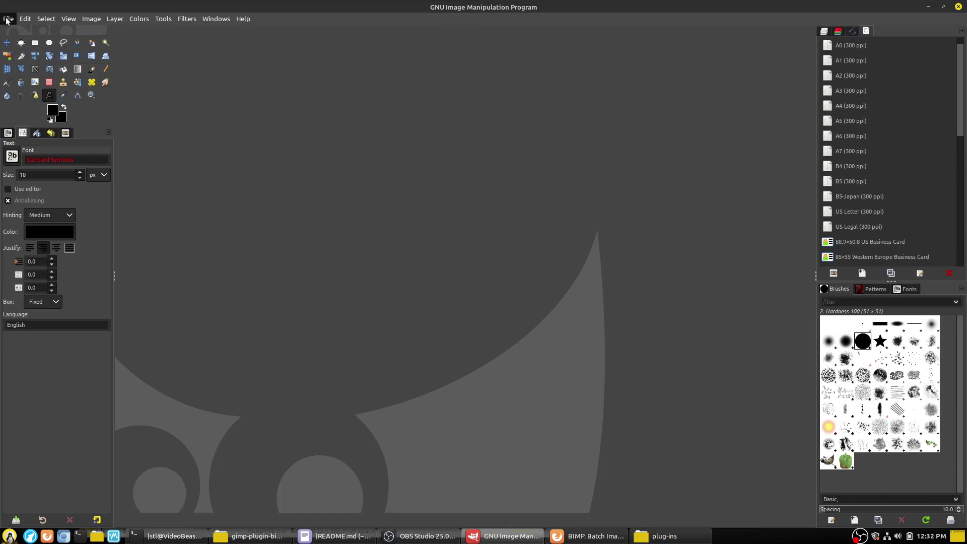
{"action": "left_click", "coordinate": [8, 18]}
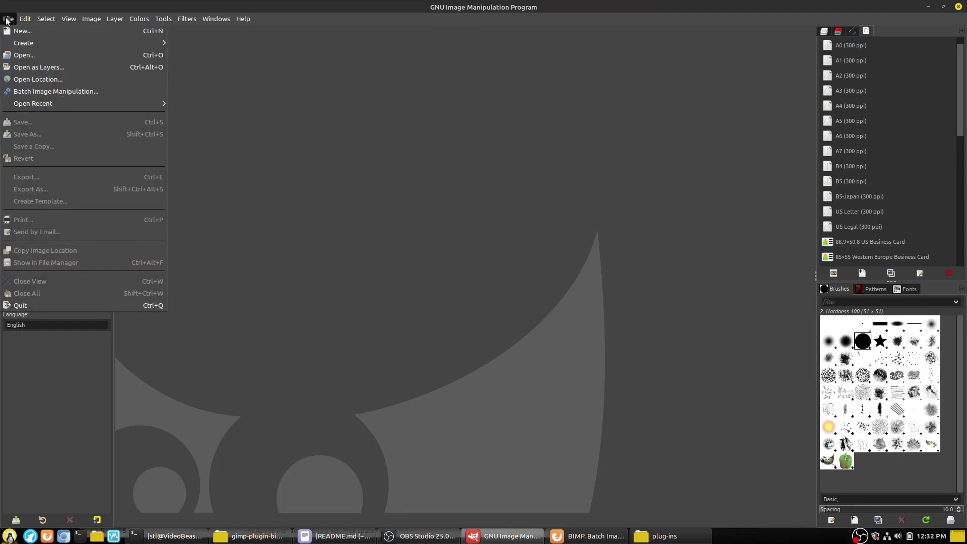
{"action": "left_click", "coordinate": [56, 92]}
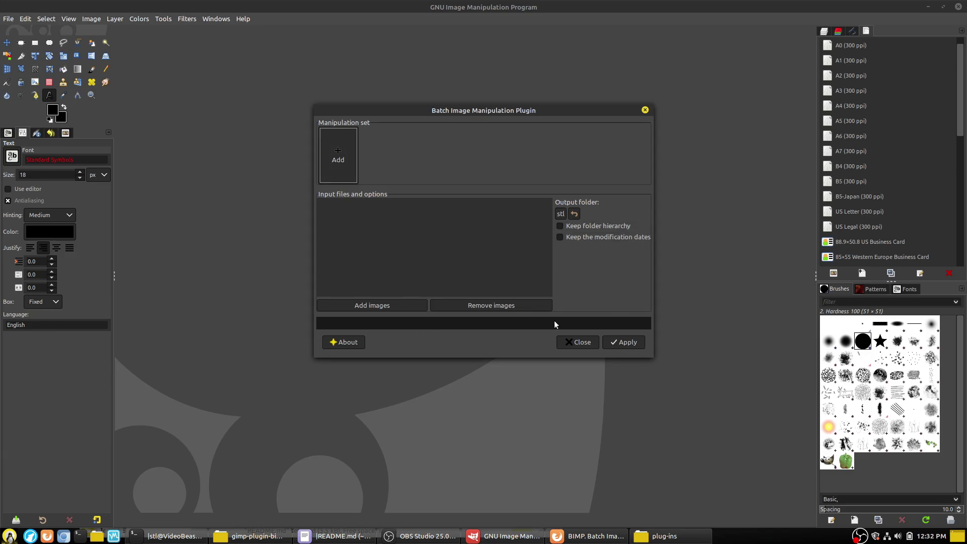
{"action": "left_click", "coordinate": [645, 110]}
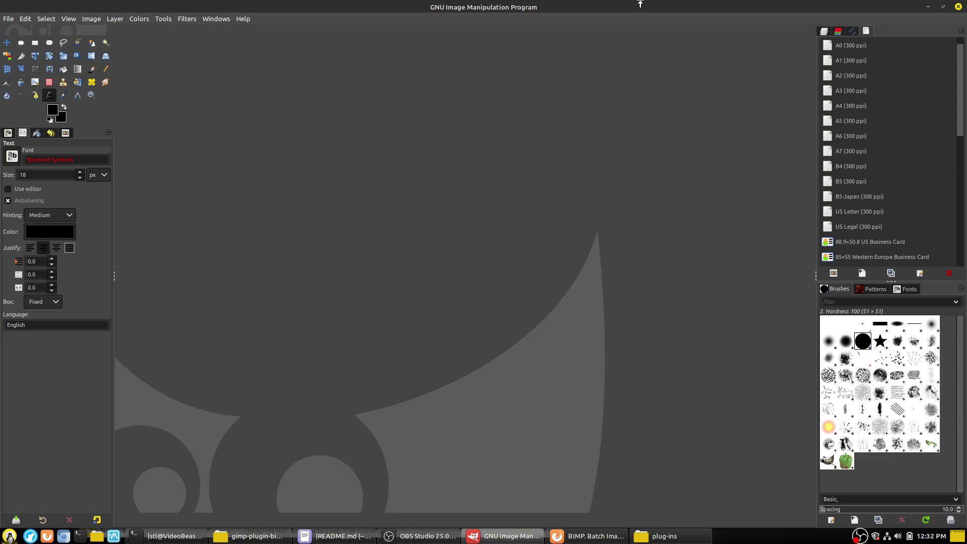
{"action": "left_click", "coordinate": [419, 536]}
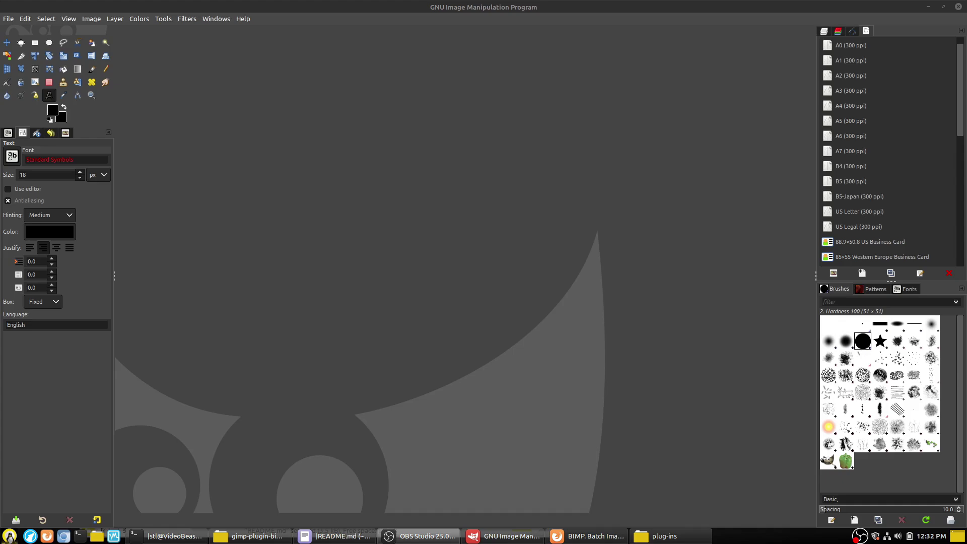